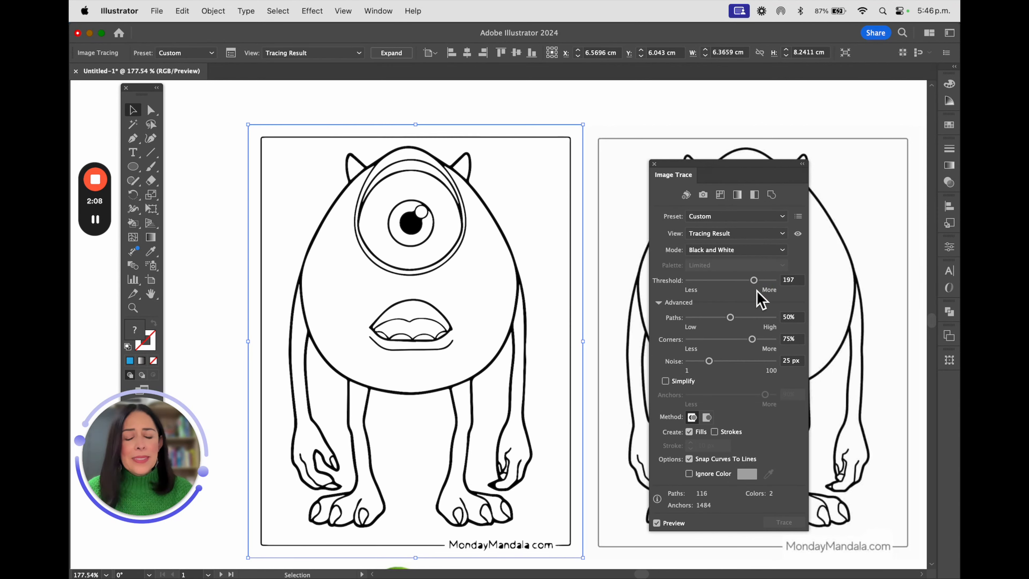
Step: Refine the first line drawing's trace to Paths 69%, Corners 73% and Noise 45 px
left_click_drag(731, 317, 750, 321)
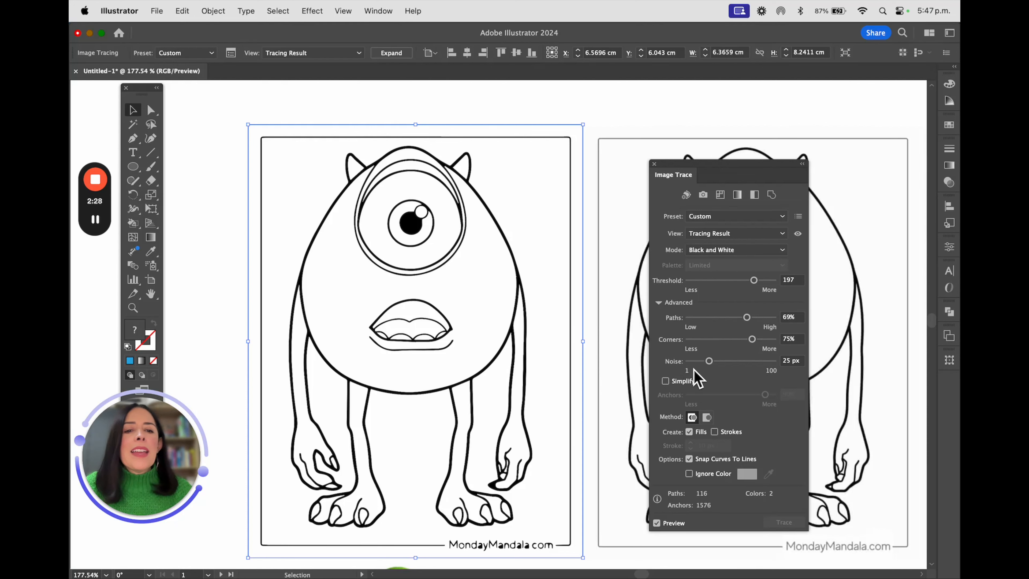
left_click_drag(752, 339, 738, 339)
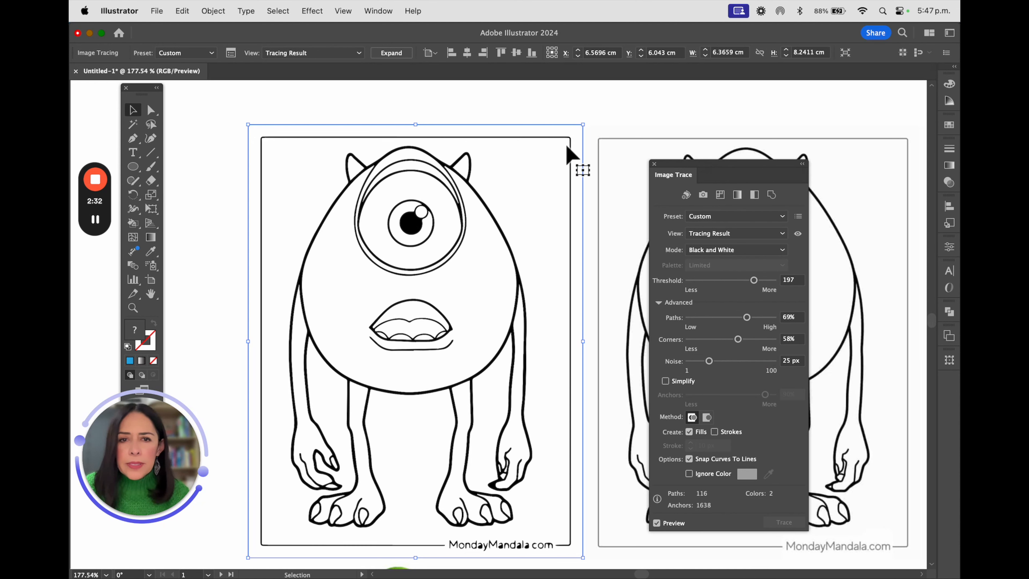
left_click_drag(738, 339, 728, 361)
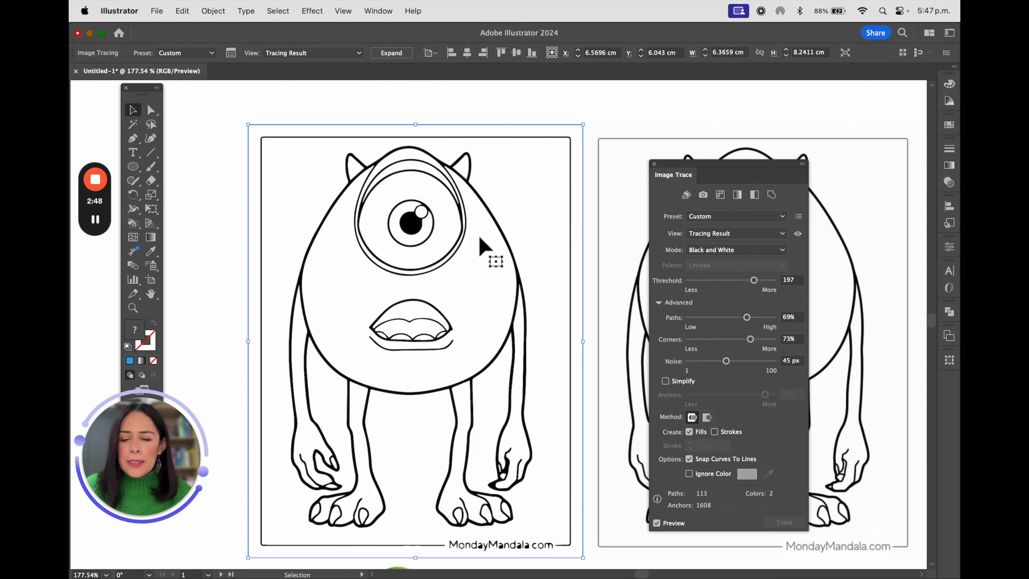
Step: Move the traced line drawing aside to check its background, and undo the move
scroll(480, 243, "down", 5)
left_click_drag(481, 239, 303, 248)
key("super+z")
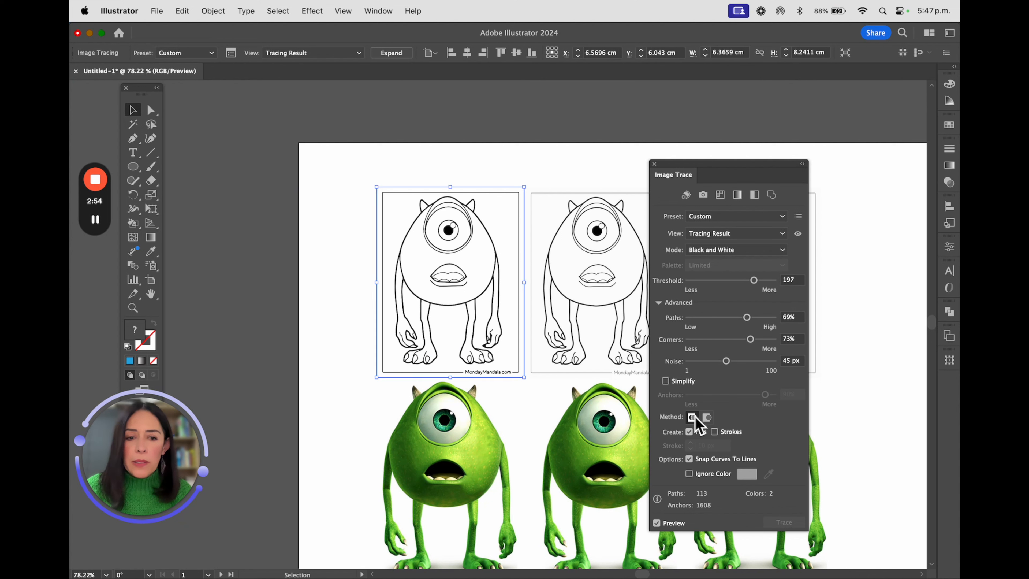
Step: Make the trace ignore white, check its background by moving the drawing off the artboard, and undo the move
left_click(689, 474)
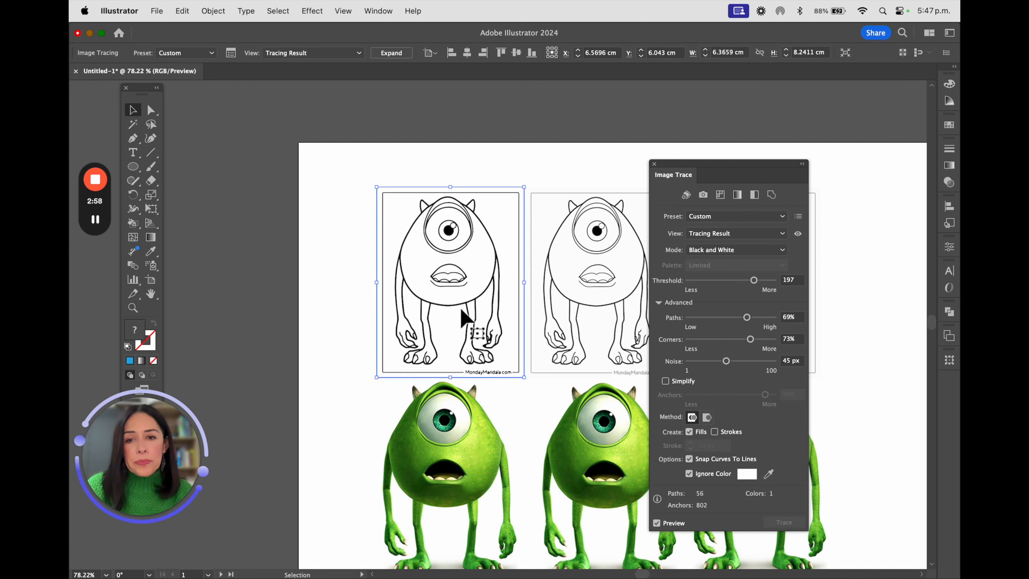
left_click_drag(499, 262, 320, 246)
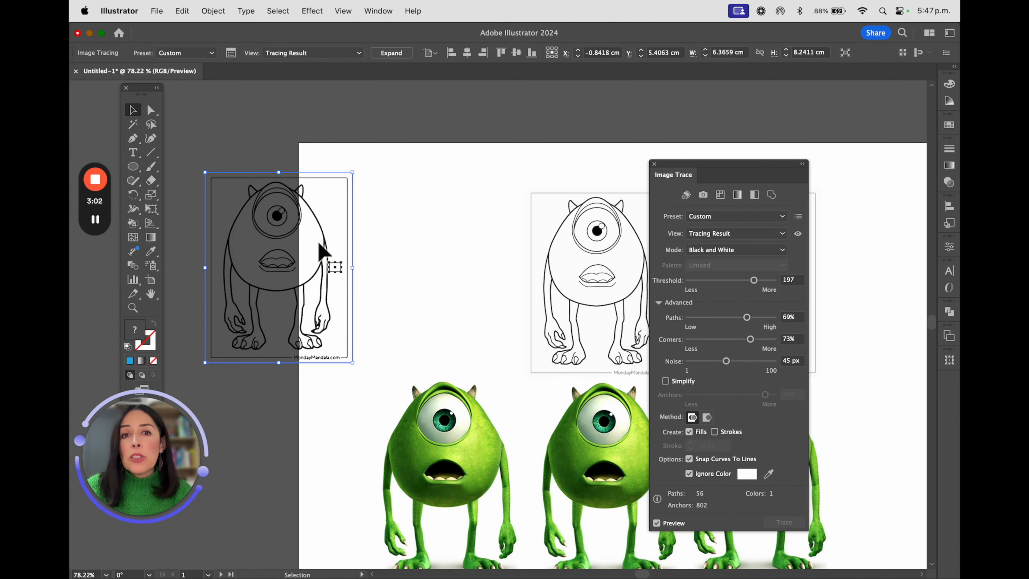
key("super+z")
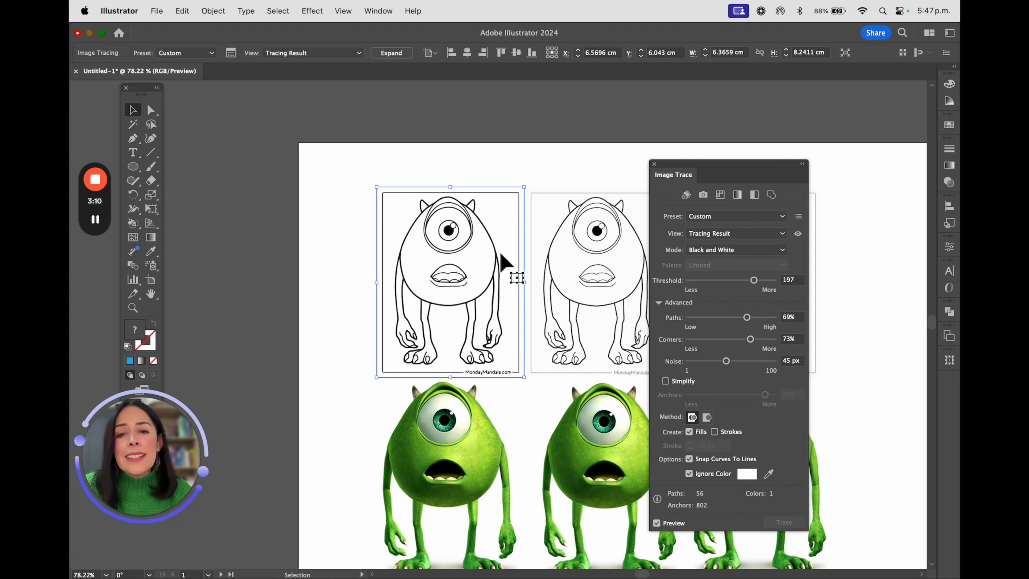
Step: Expand the first drawing's trace into vector paths and check them in Outline view before returning to Preview
scroll(501, 260, "up", 3)
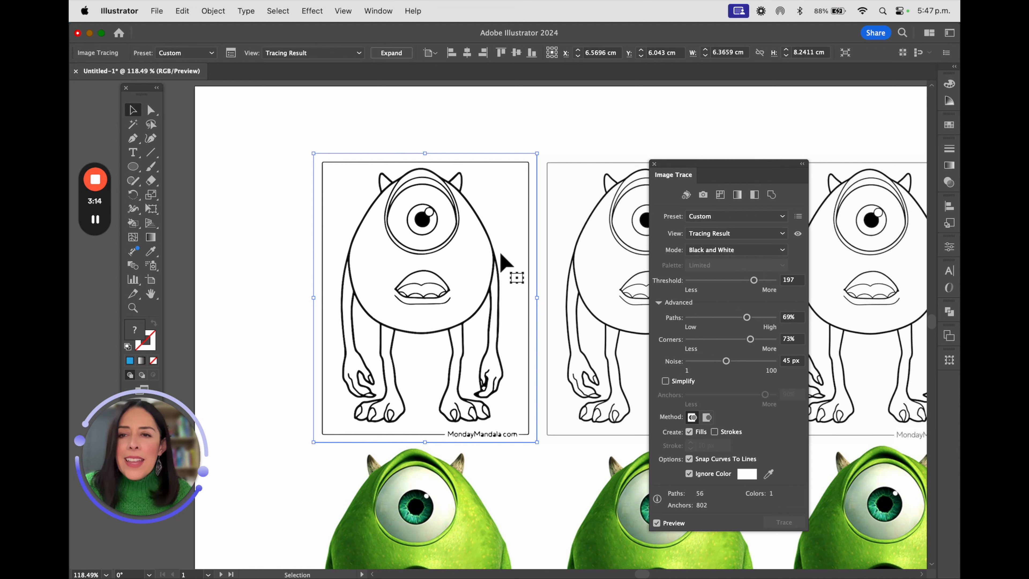
left_click(391, 53)
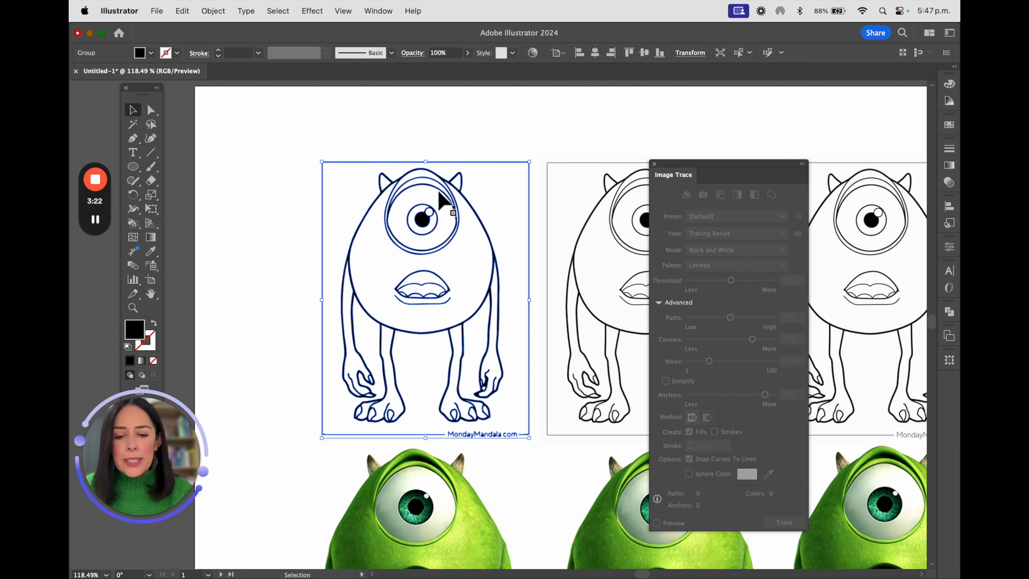
key("super+y")
left_click(269, 229)
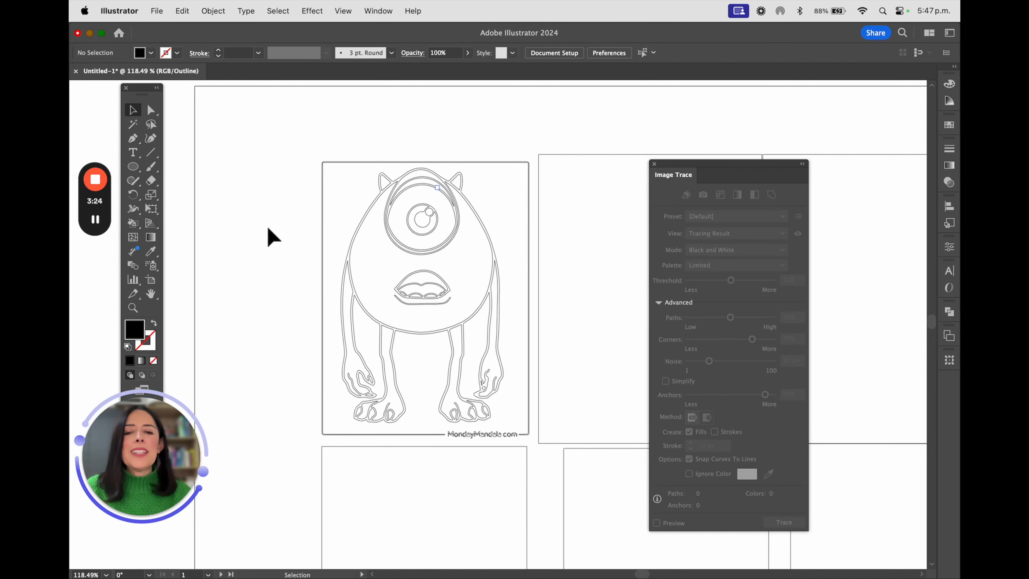
key("super+y")
Step: Select the middle line drawing and set its trace mode to Grayscale with 64 grays
scroll(472, 262, "right", 5)
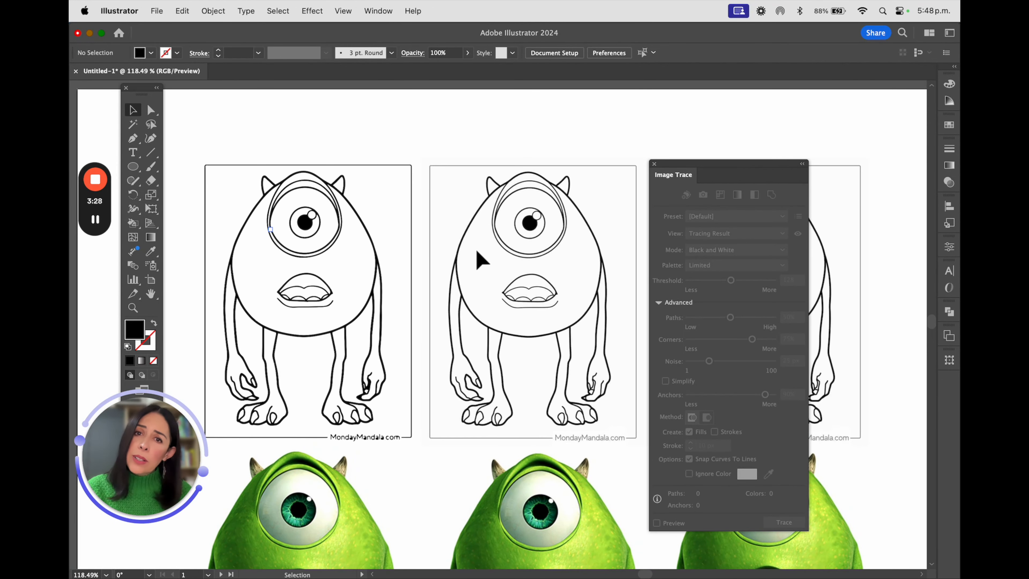
left_click(555, 214)
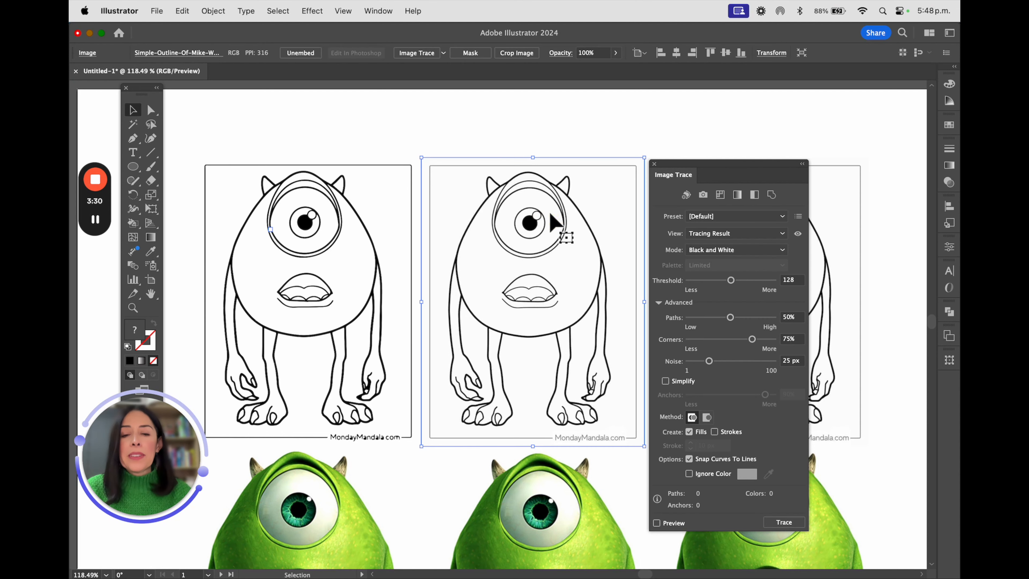
left_click(735, 251)
left_click(722, 276)
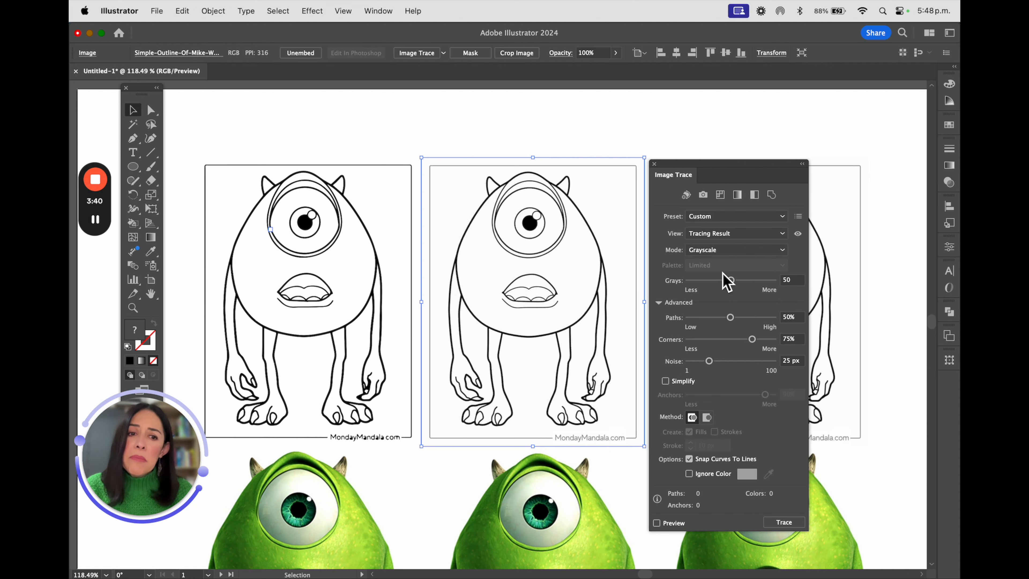
left_click_drag(730, 281, 743, 280)
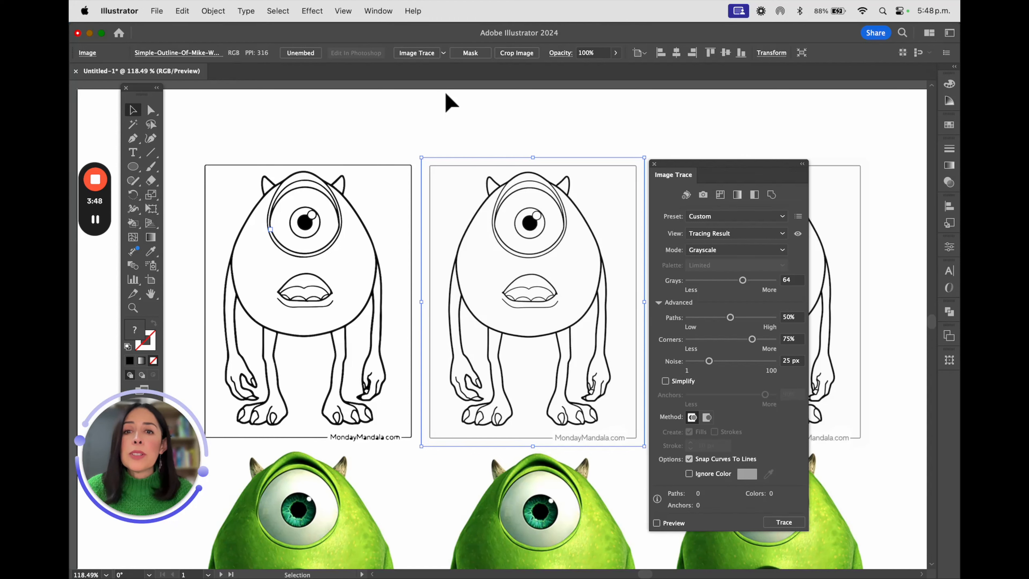
Step: Trace the middle line drawing with the default preset, expand it into paths and deselect it
left_click(421, 54)
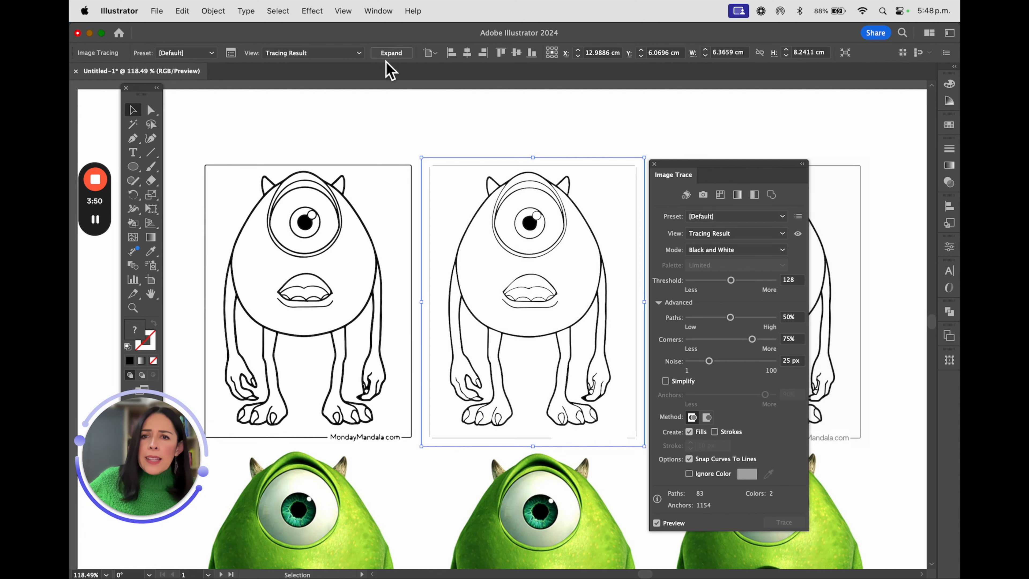
left_click(392, 53)
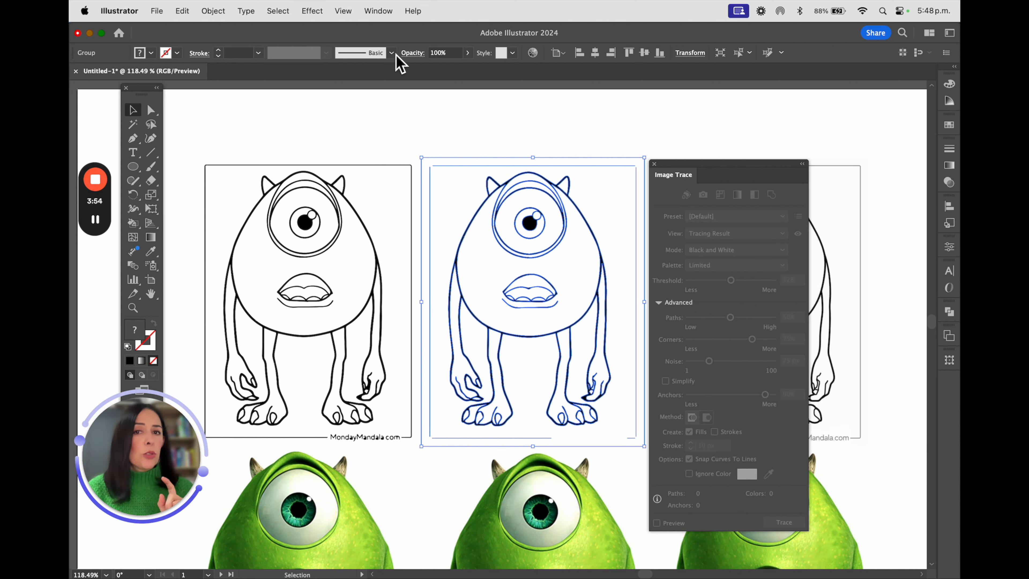
scroll(587, 280, "right", 3)
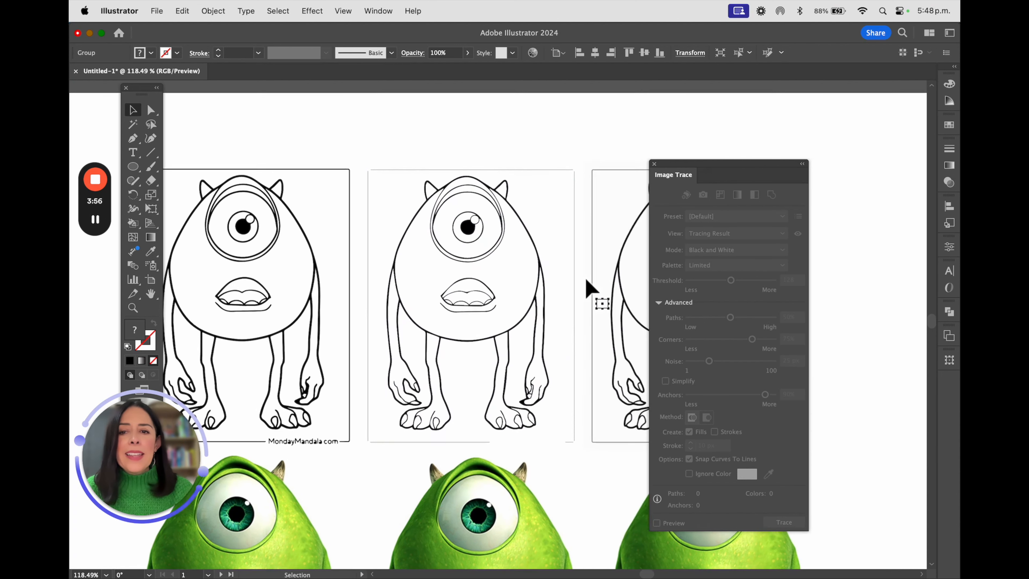
left_click(563, 133)
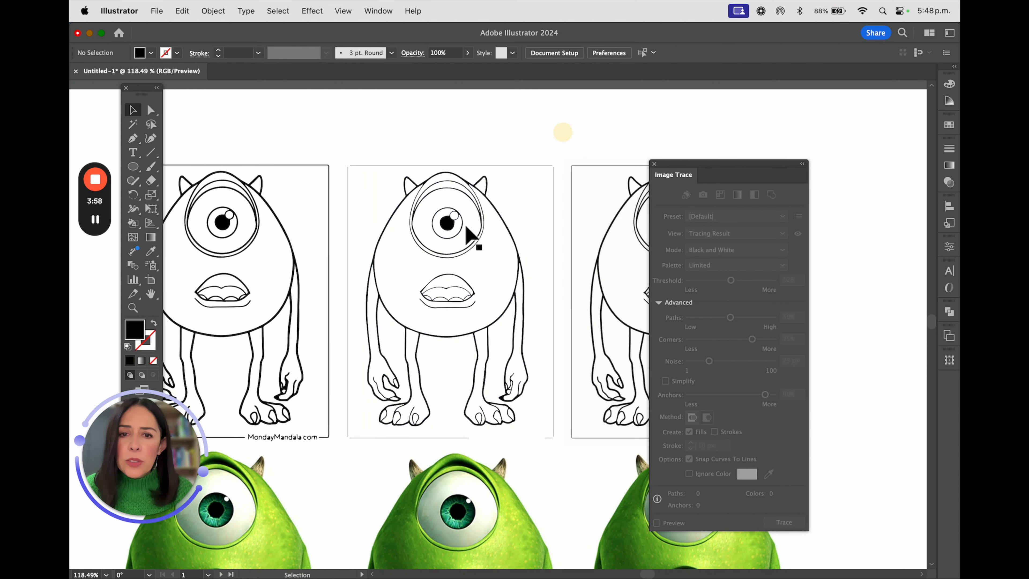
Step: Examine the MondayMandala.com lettering and line quality up close, comparing the two traced drawings with the untraced original
scroll(387, 256, "down", 5)
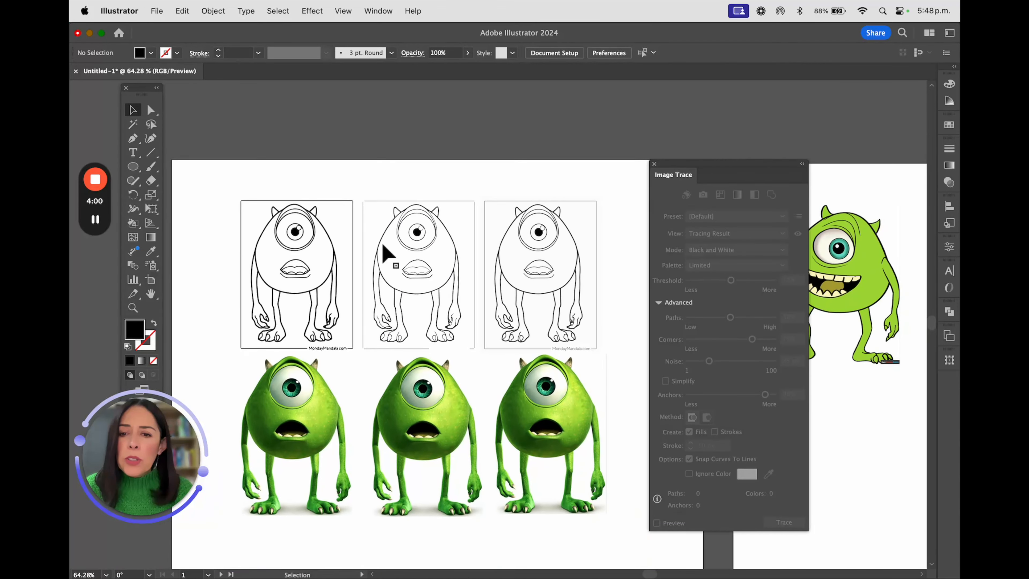
scroll(336, 366, "up", 8)
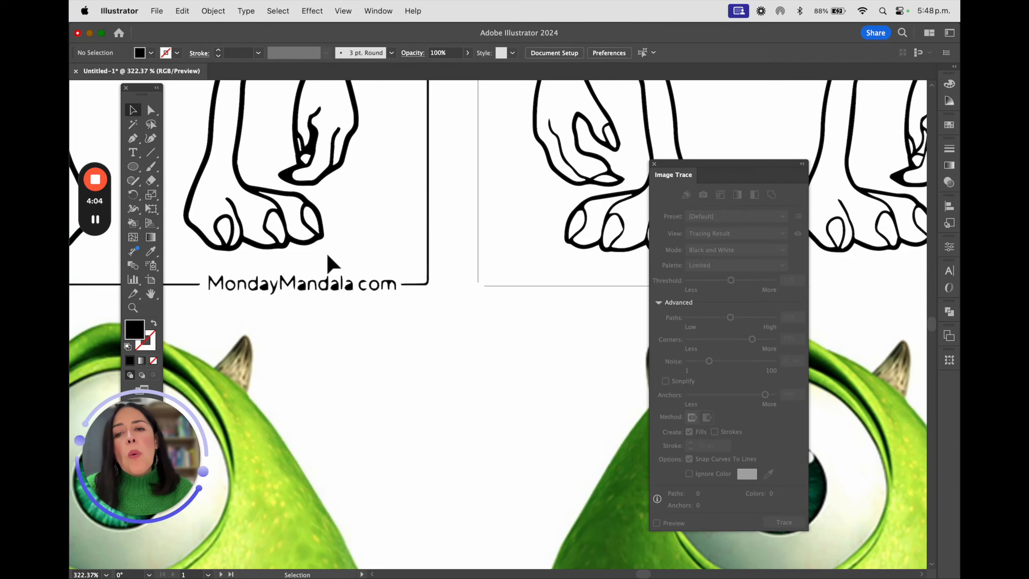
scroll(329, 263, "up", 3)
scroll(373, 302, "left", 5)
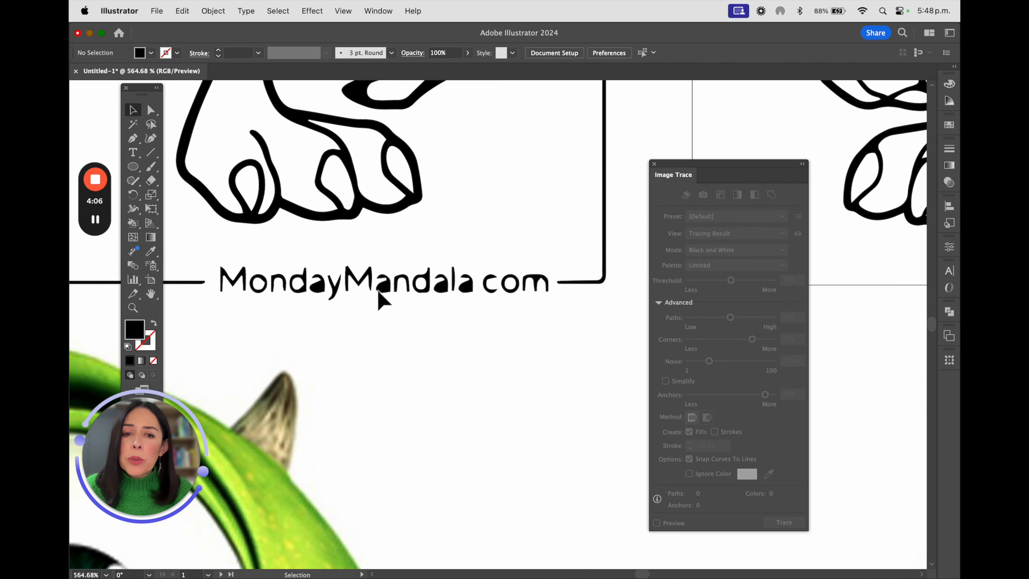
scroll(345, 287, "up", 5)
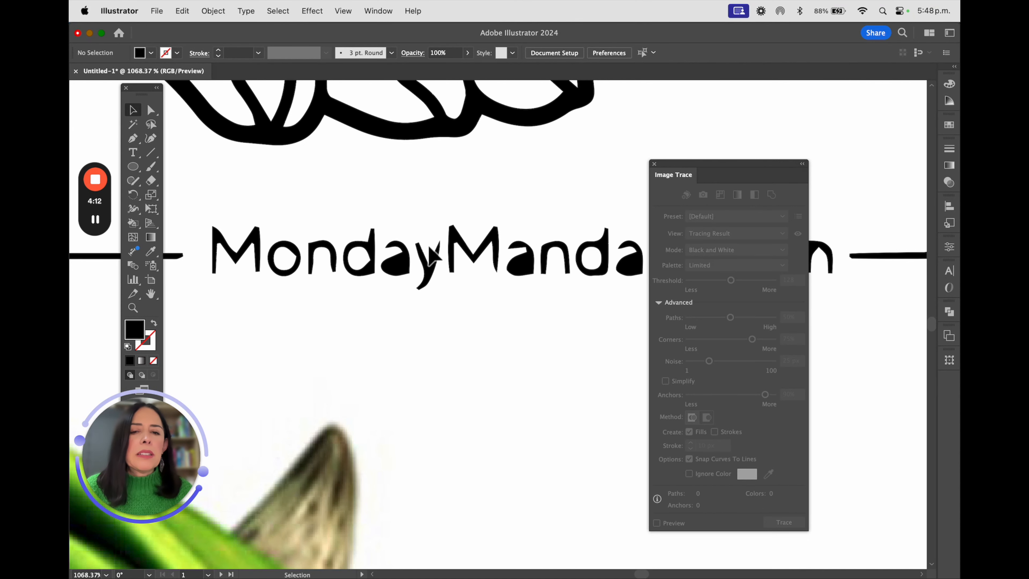
scroll(393, 276, "down", 5)
scroll(393, 279, "down", 5)
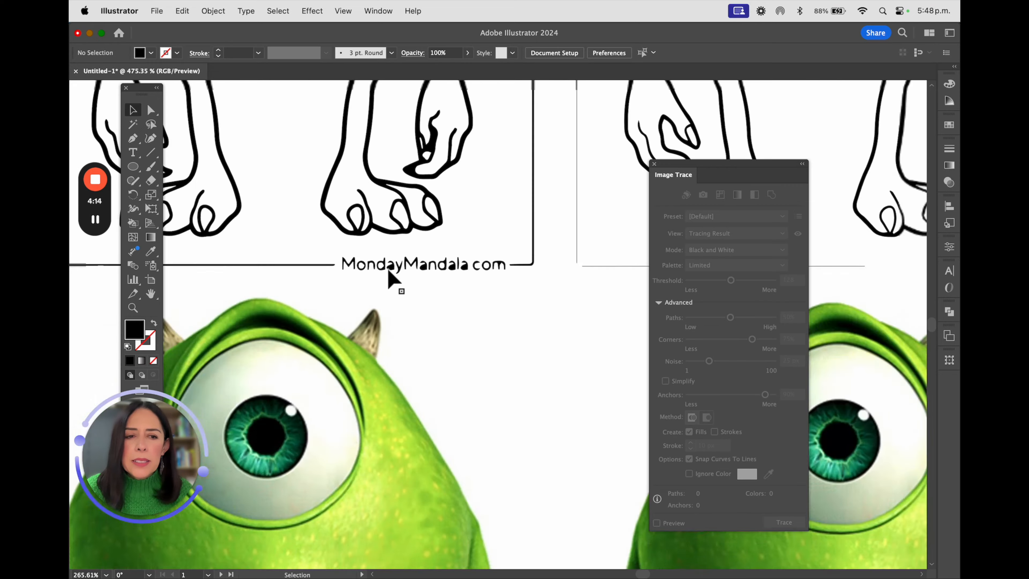
scroll(391, 281, "right", 2)
scroll(389, 279, "right", 3)
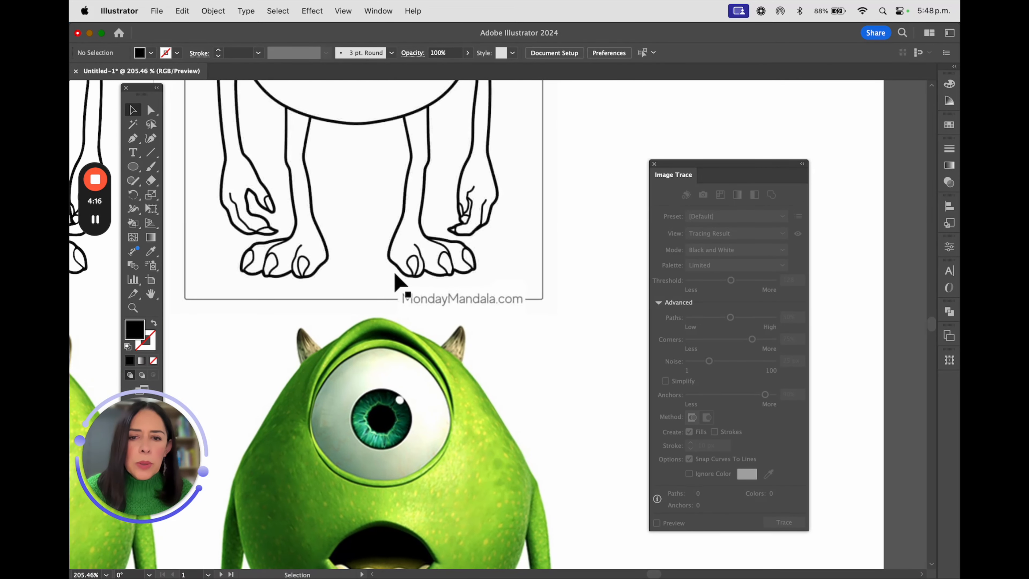
scroll(439, 285, "down", 4)
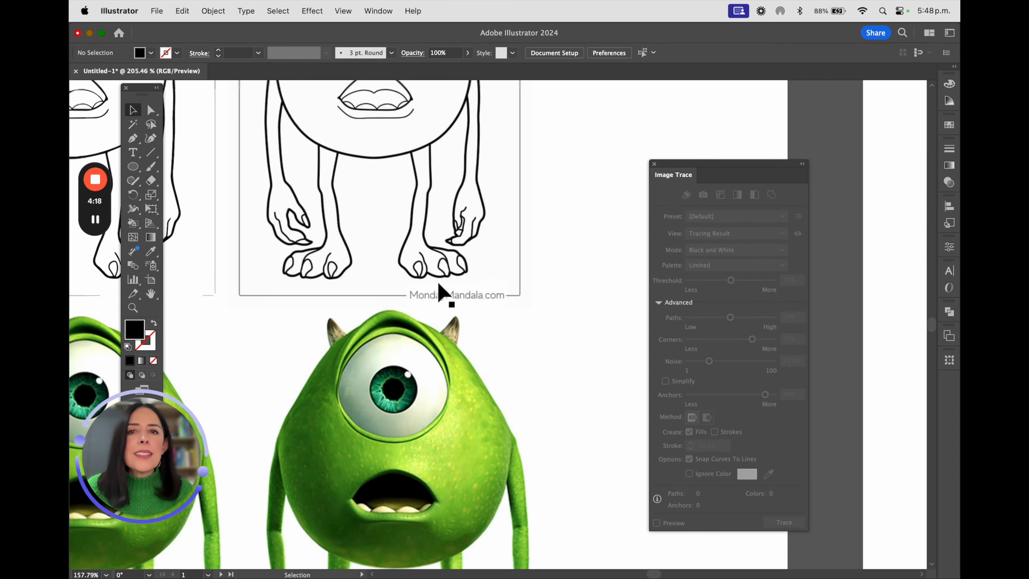
scroll(444, 293, "left", 4)
scroll(444, 294, "up", 1)
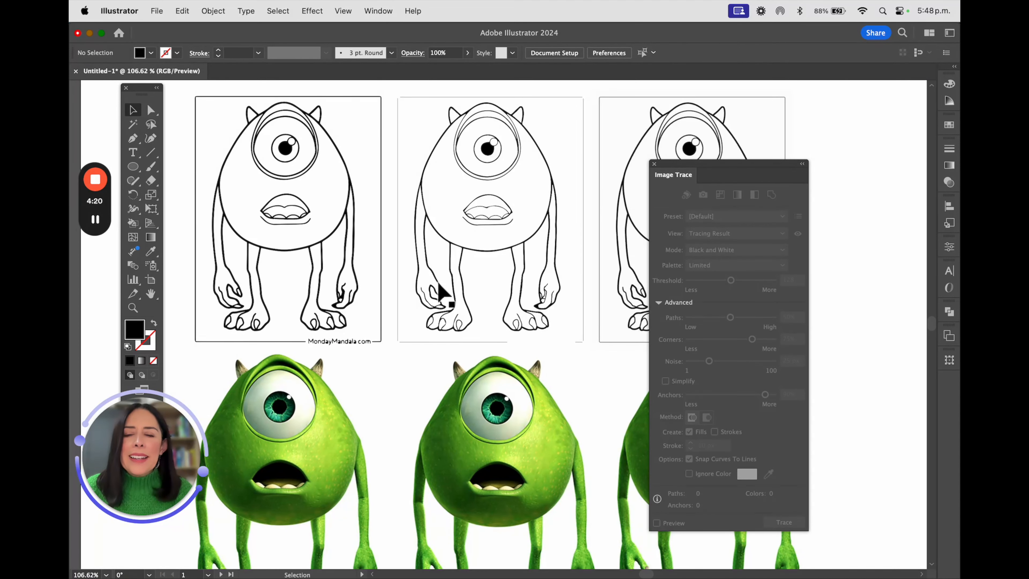
scroll(377, 311, "down", 3)
scroll(376, 311, "left", 2)
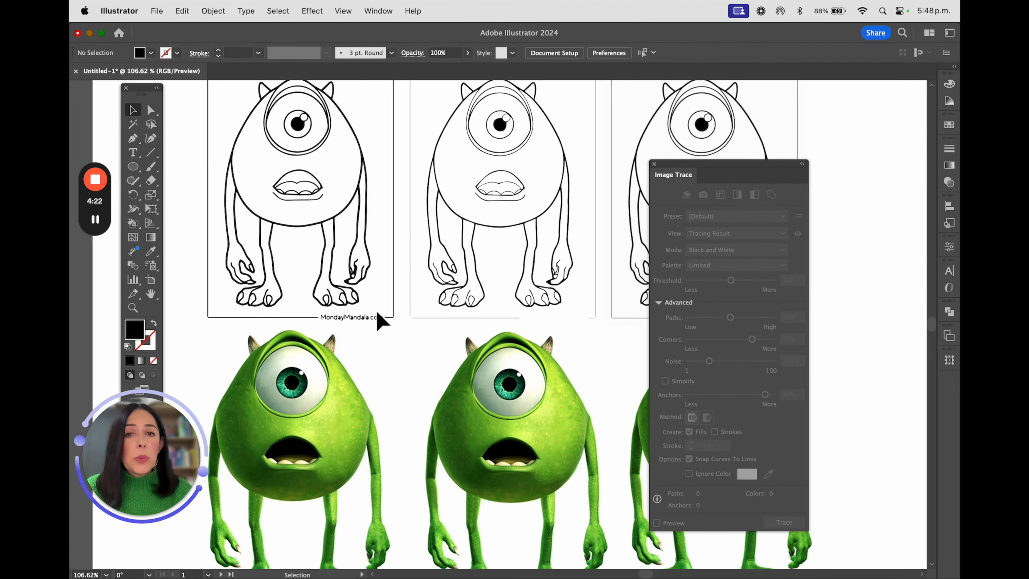
Step: Trace the first green monster image with the default black and white preset and expand it into paths
left_click(368, 362)
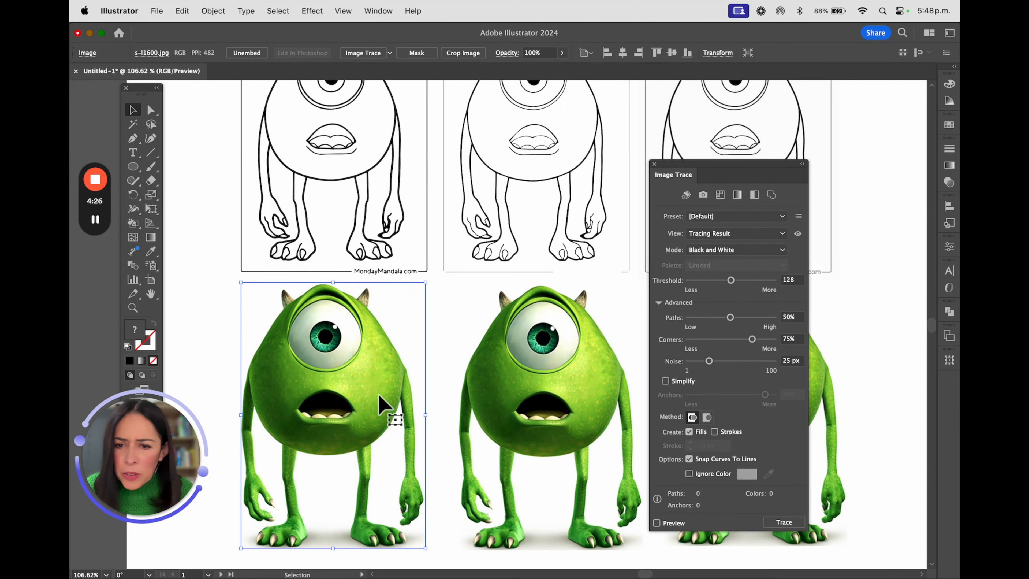
scroll(385, 405, "down", 3)
scroll(404, 391, "up", 6)
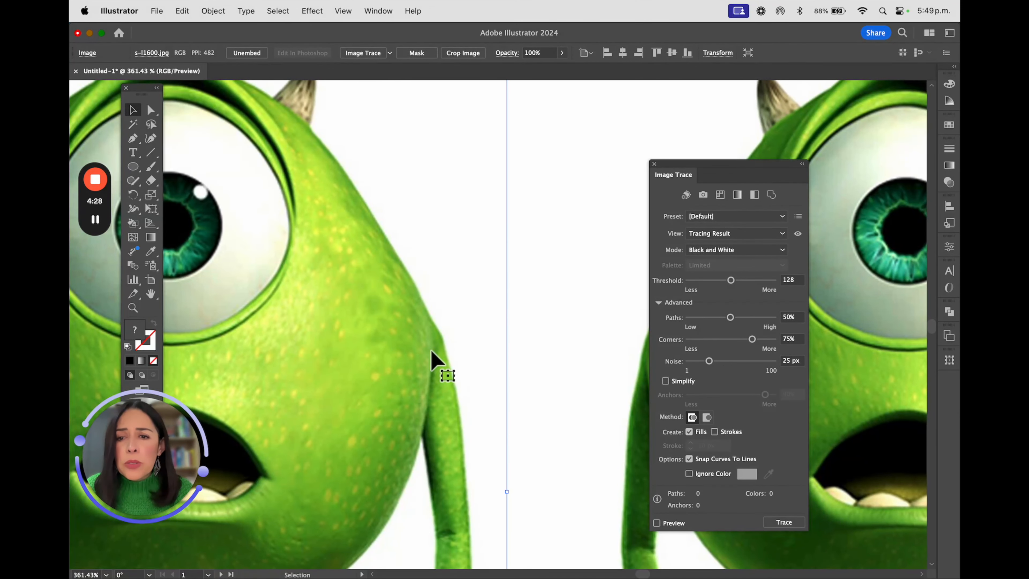
scroll(335, 349, "left", 3)
scroll(336, 349, "down", 2)
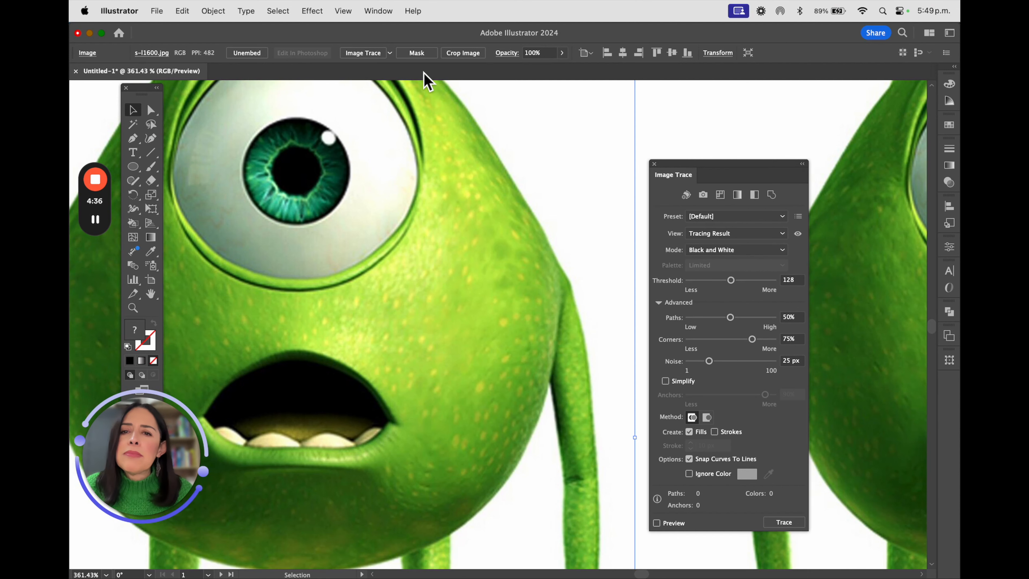
left_click(363, 53)
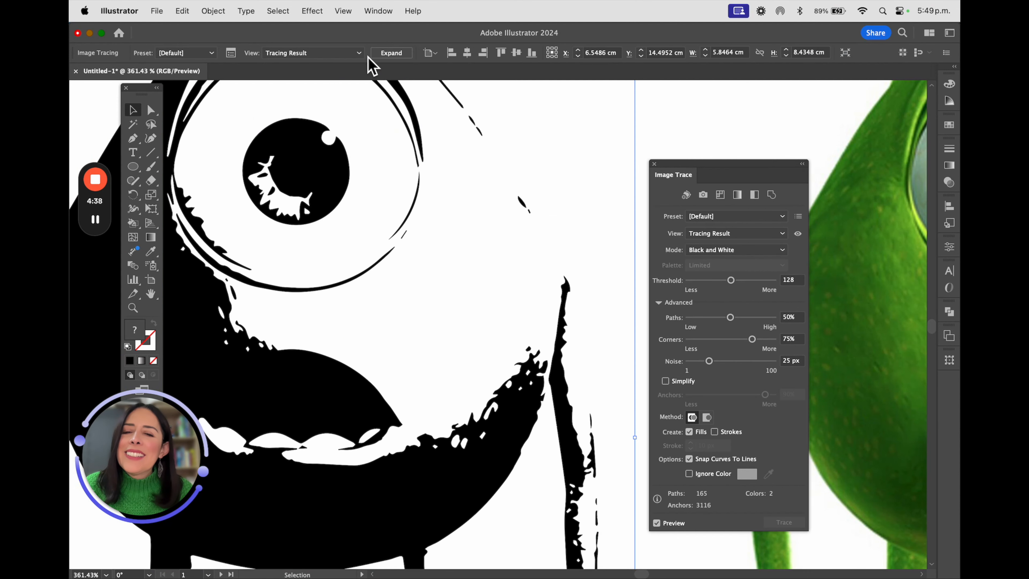
left_click(397, 56)
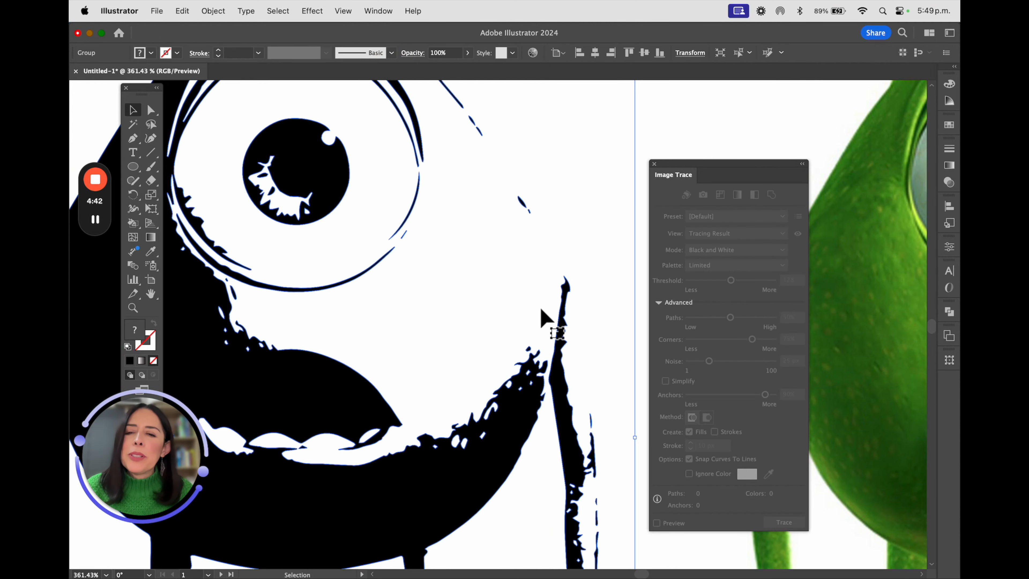
Step: Select the middle green monster image beside the expanded black and white tracing
scroll(545, 318, "down", 5)
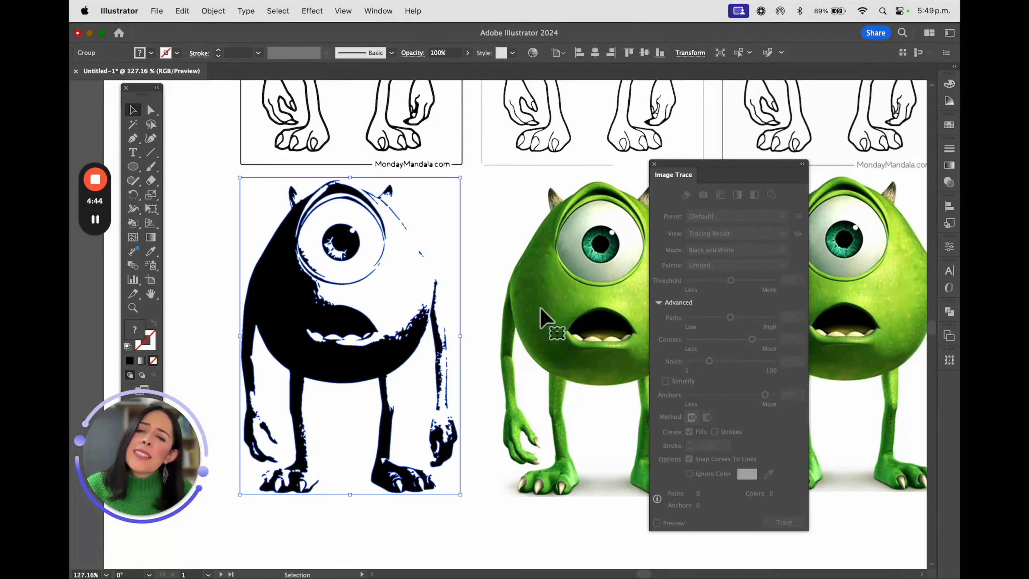
scroll(546, 317, "right", 5)
left_click(576, 311)
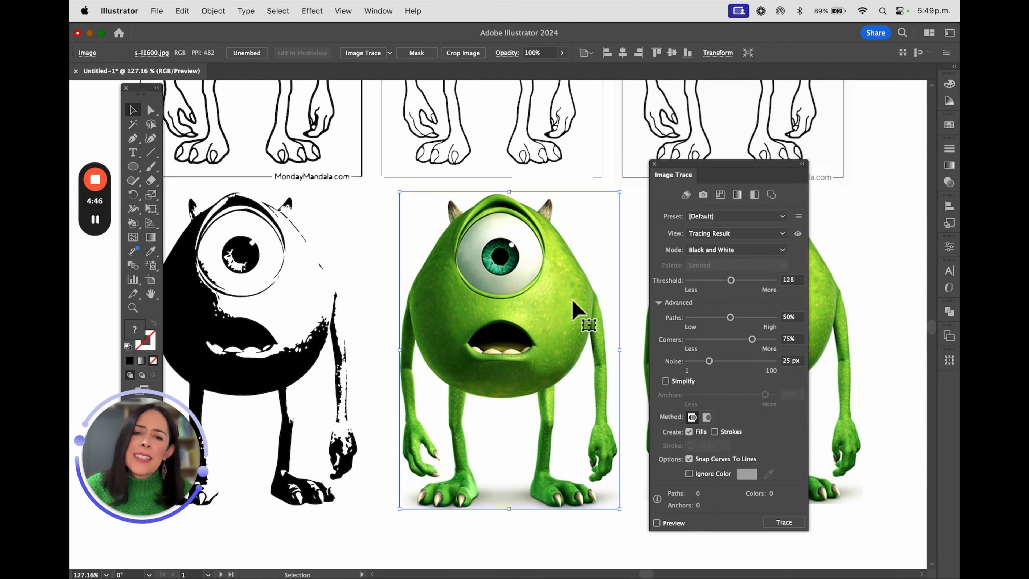
left_click(782, 251)
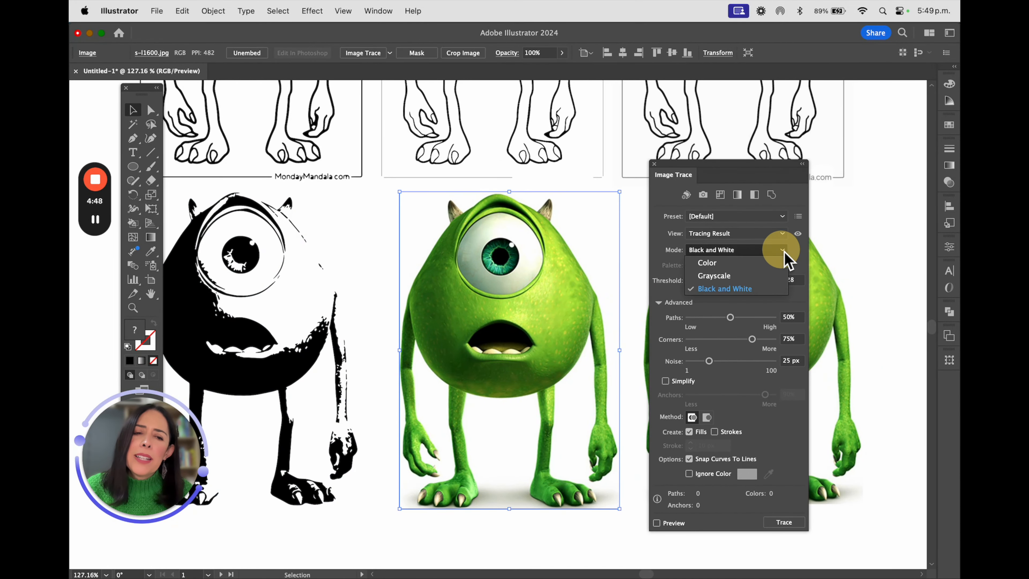
left_click(740, 277)
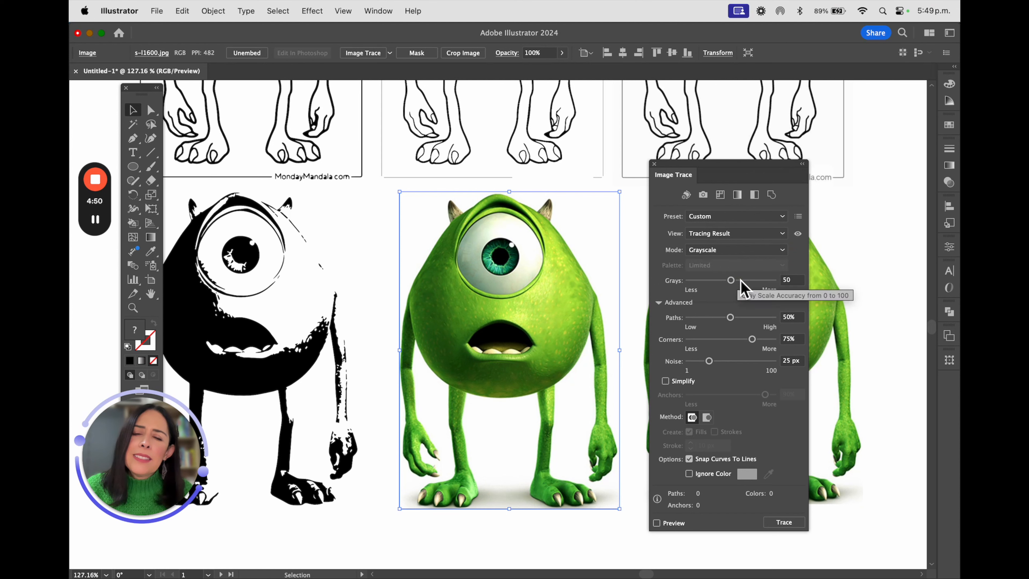
left_click(363, 54)
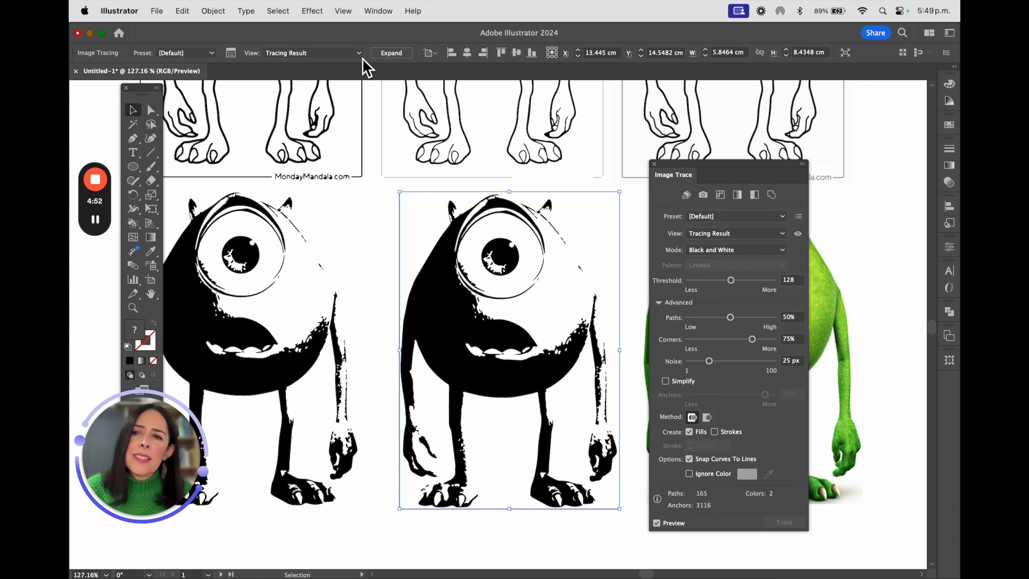
left_click(398, 57)
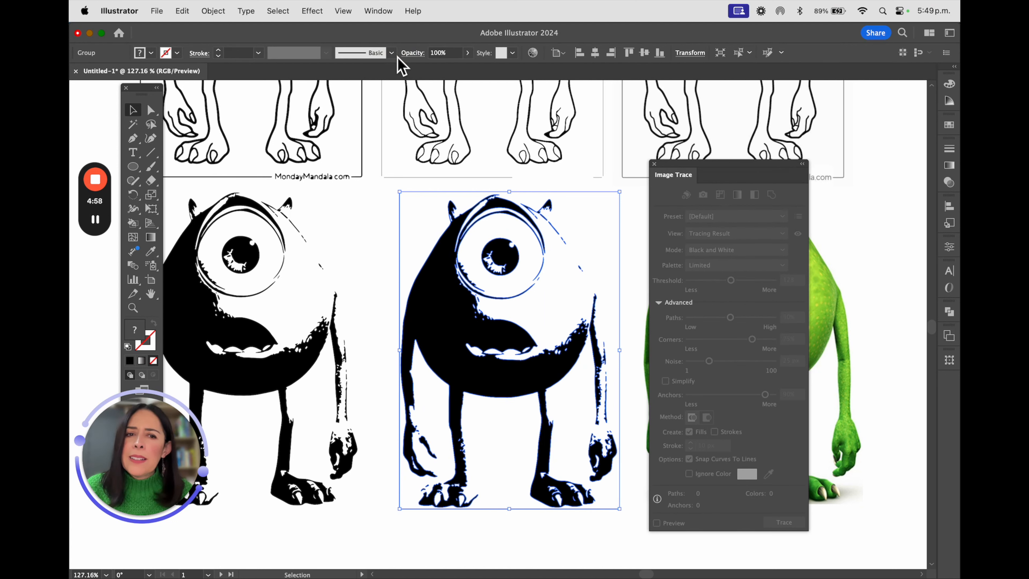
key("super+z")
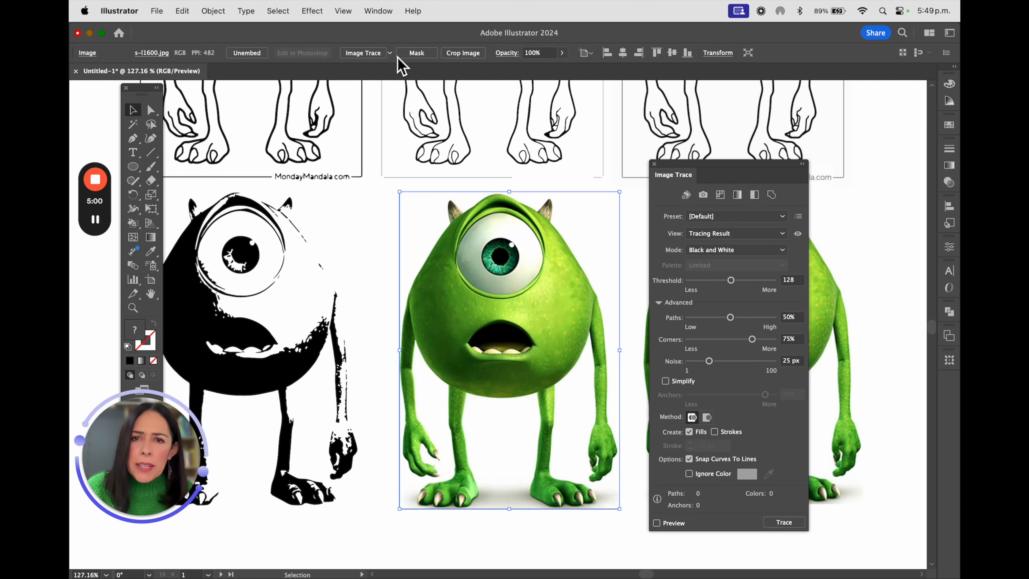
Step: Trace the middle green monster image with the Shades of Gray preset, expand it into paths and deselect it
left_click(782, 250)
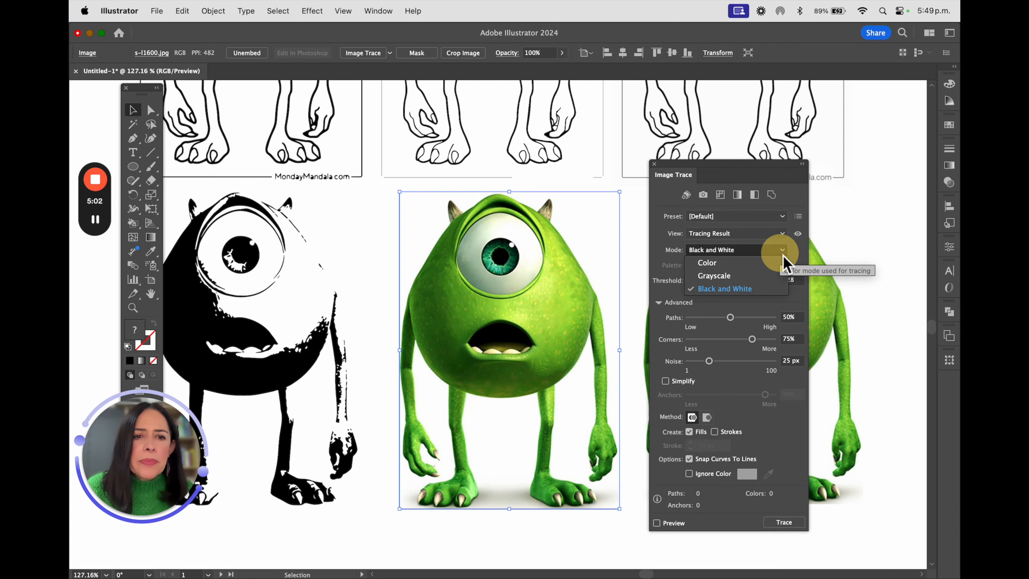
left_click(714, 276)
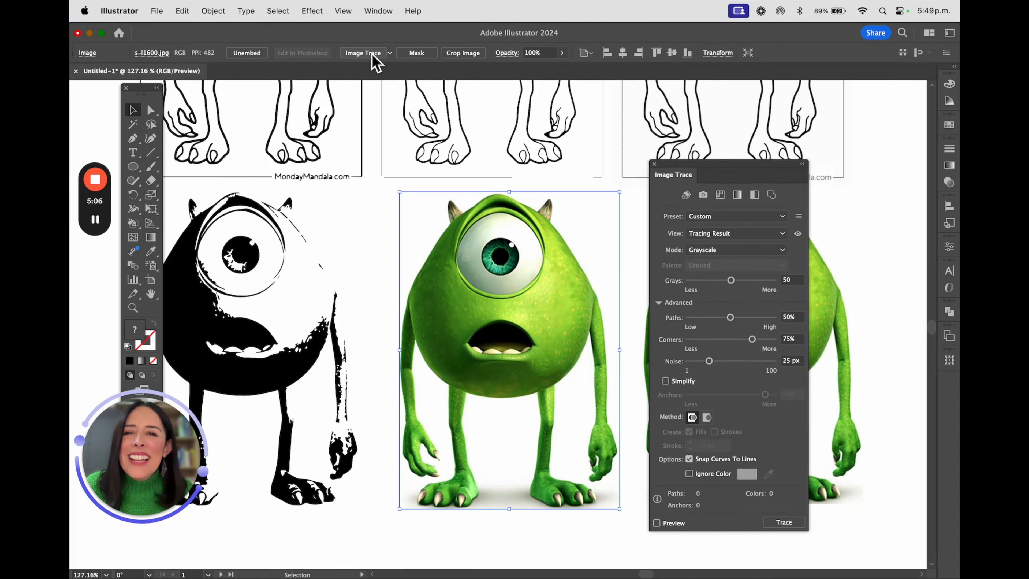
left_click(390, 53)
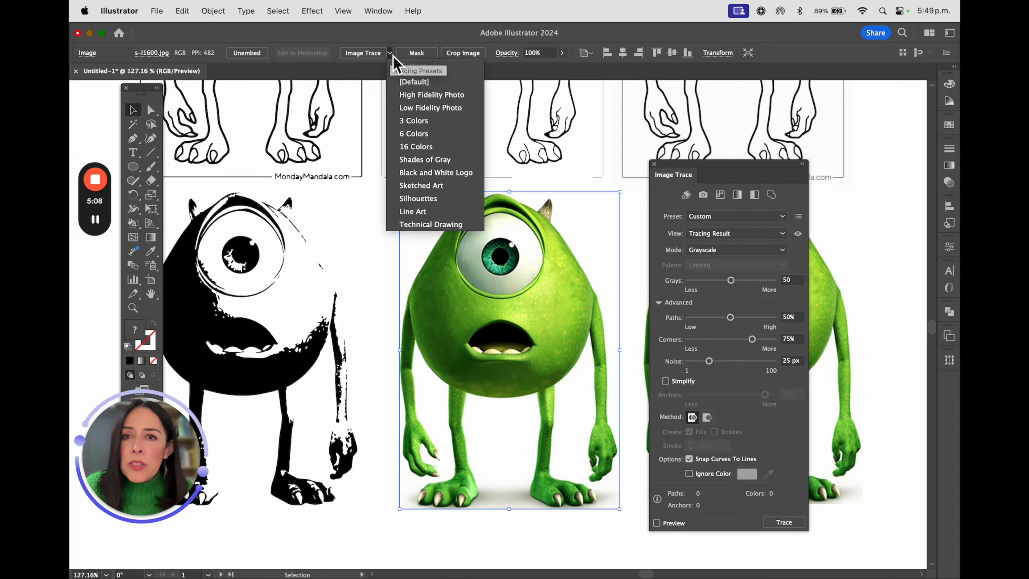
left_click(449, 161)
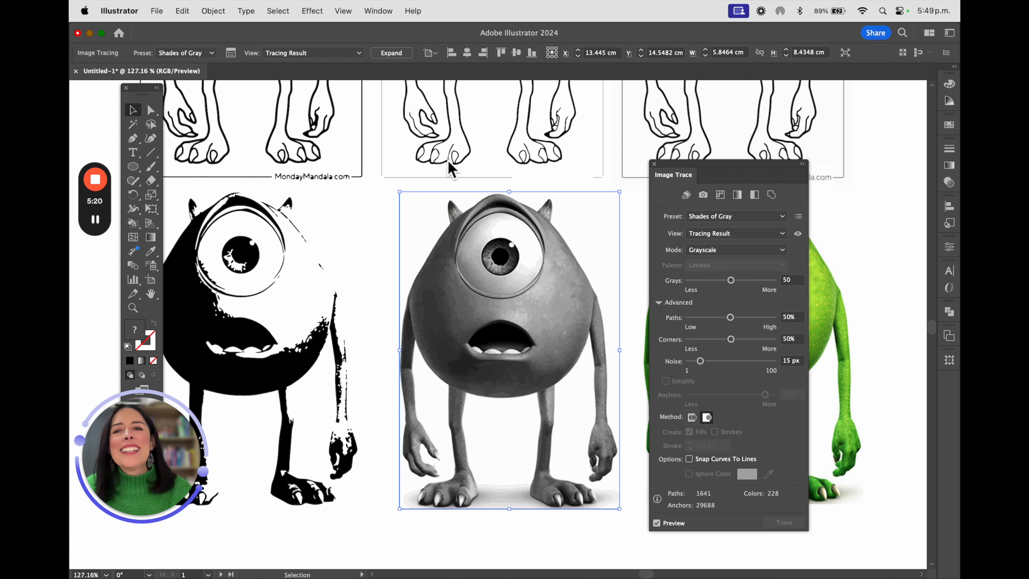
left_click(397, 58)
left_click(373, 231)
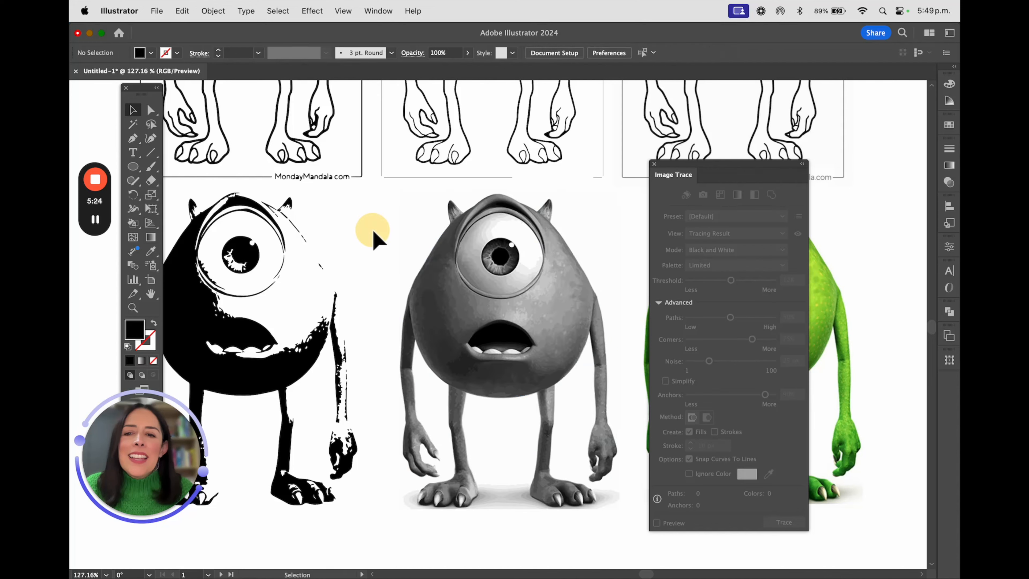
Step: Examine the middle monster's grayscale tracing in Outline view and its tonal shapes up close around the eye
key("super+y")
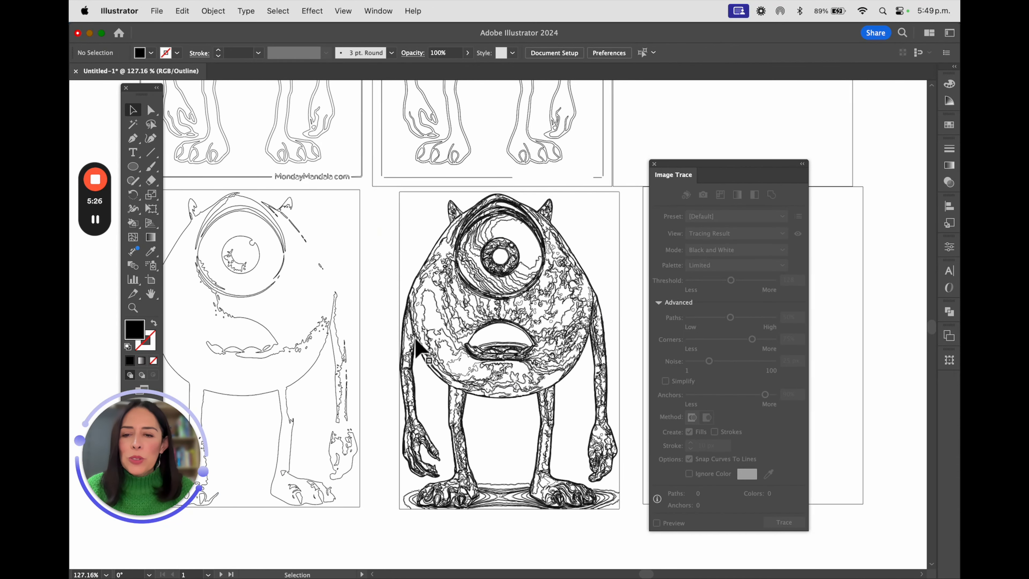
key("a")
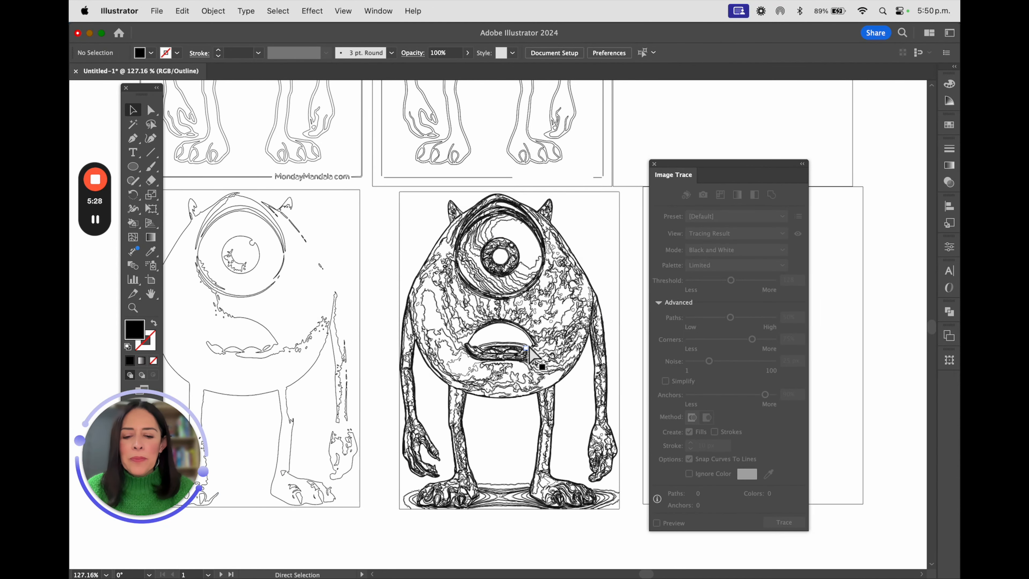
key("super+y")
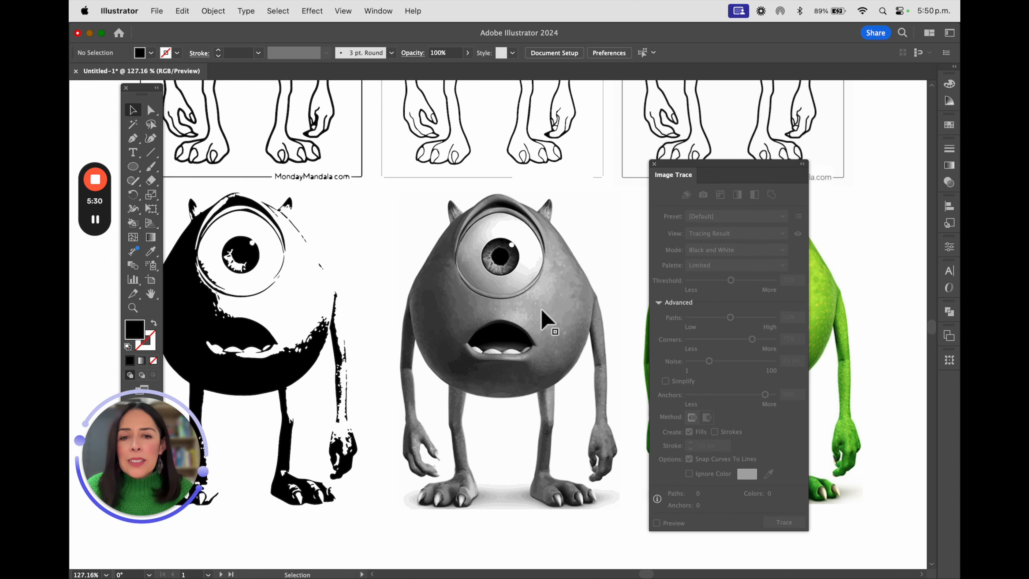
scroll(545, 317, "up", 5)
scroll(545, 317, "up", 5)
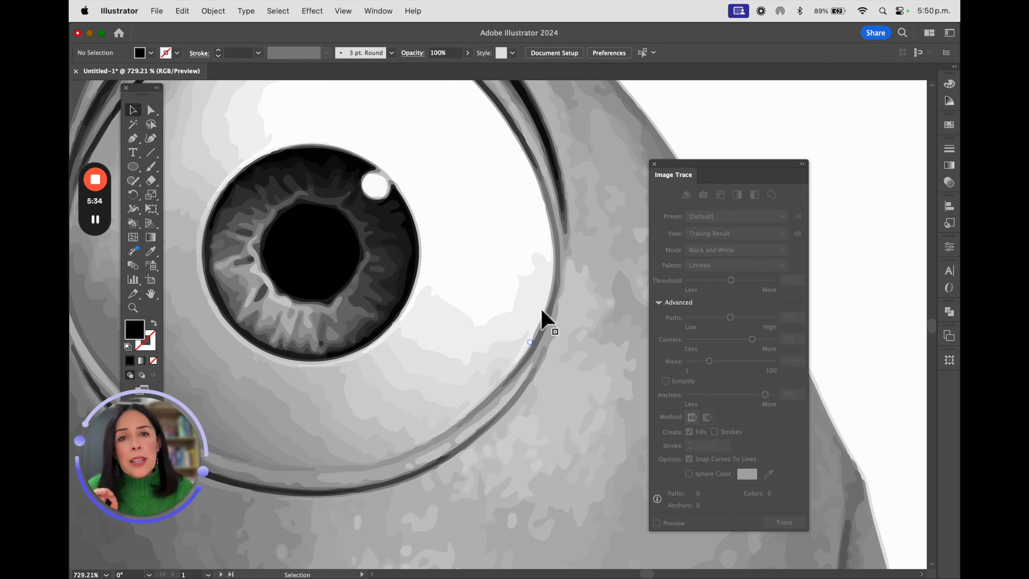
scroll(543, 321, "down", 2)
scroll(432, 269, "down", 4)
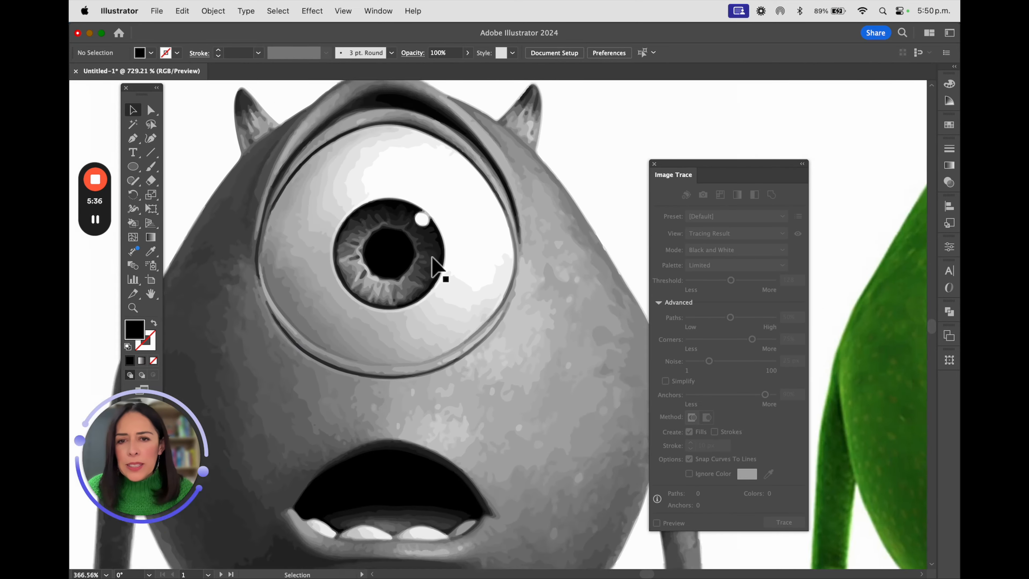
scroll(432, 258, "down", 4)
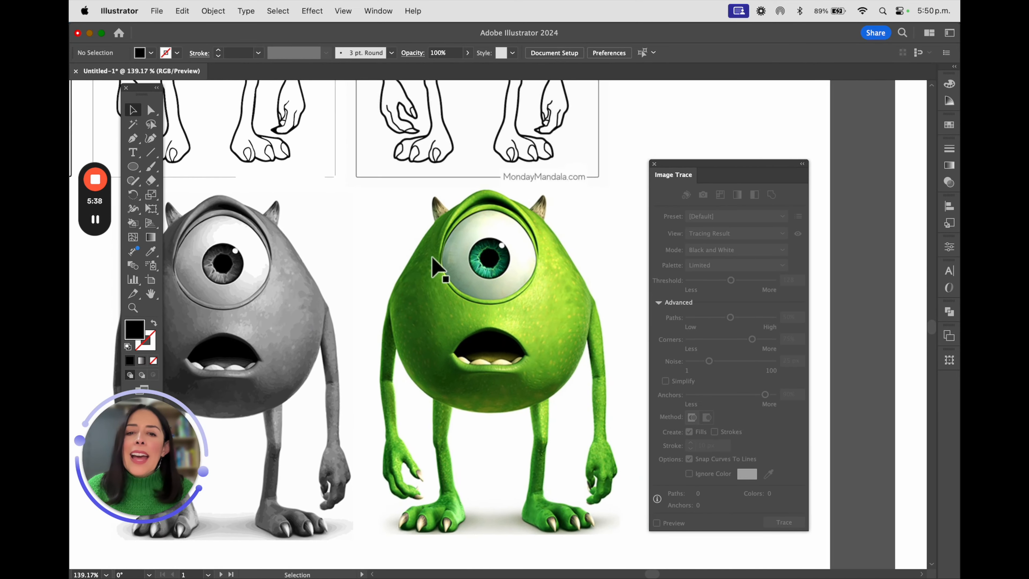
Step: Trace the third green monster image with the 16 Colors preset
left_click(432, 269)
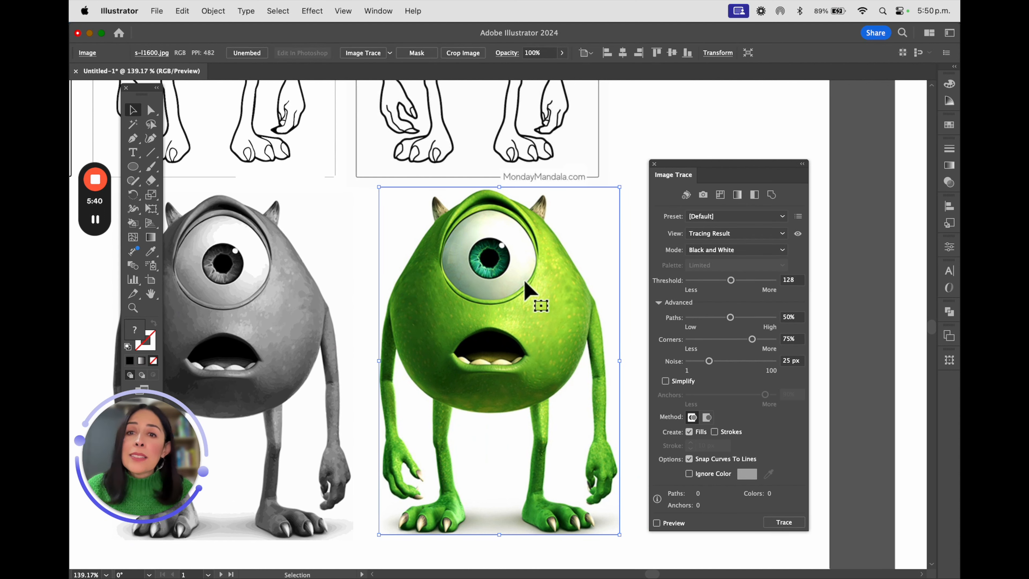
left_click(391, 54)
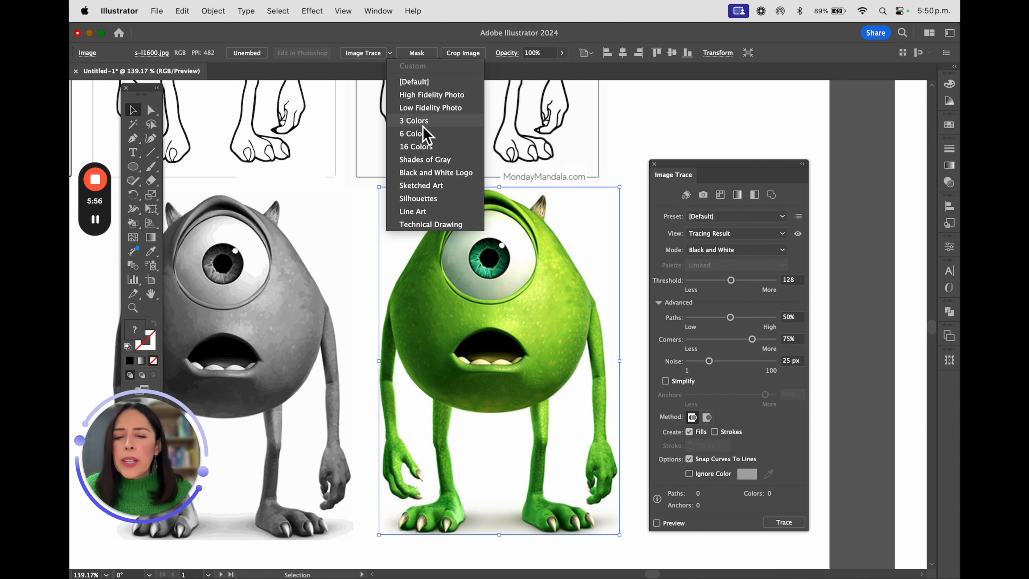
left_click(428, 148)
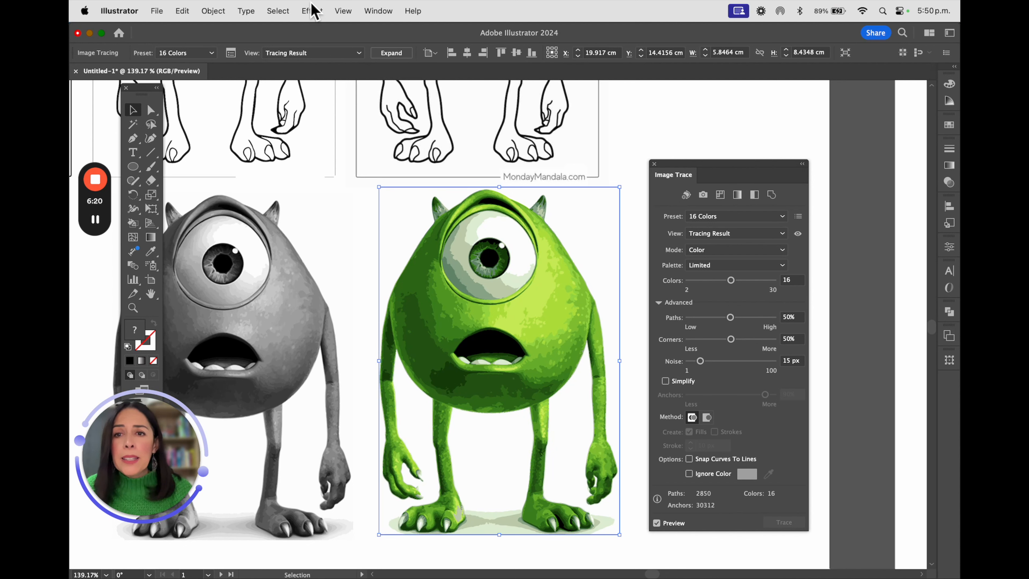
left_click(360, 54)
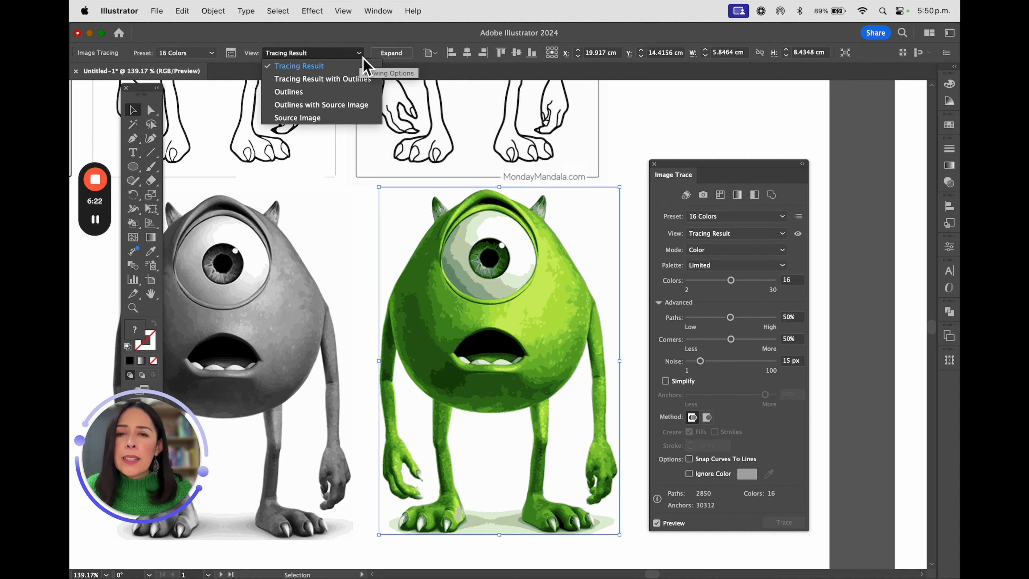
left_click(359, 53)
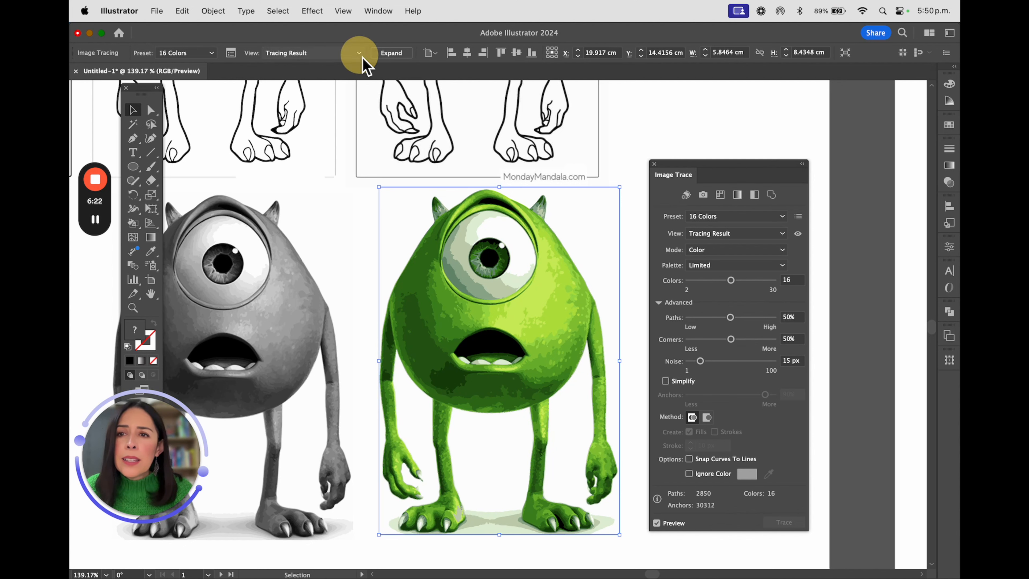
Step: Change the third monster's tracing to the High Fidelity Photo preset with Paths at 68%, and expand it into paths
left_click(211, 54)
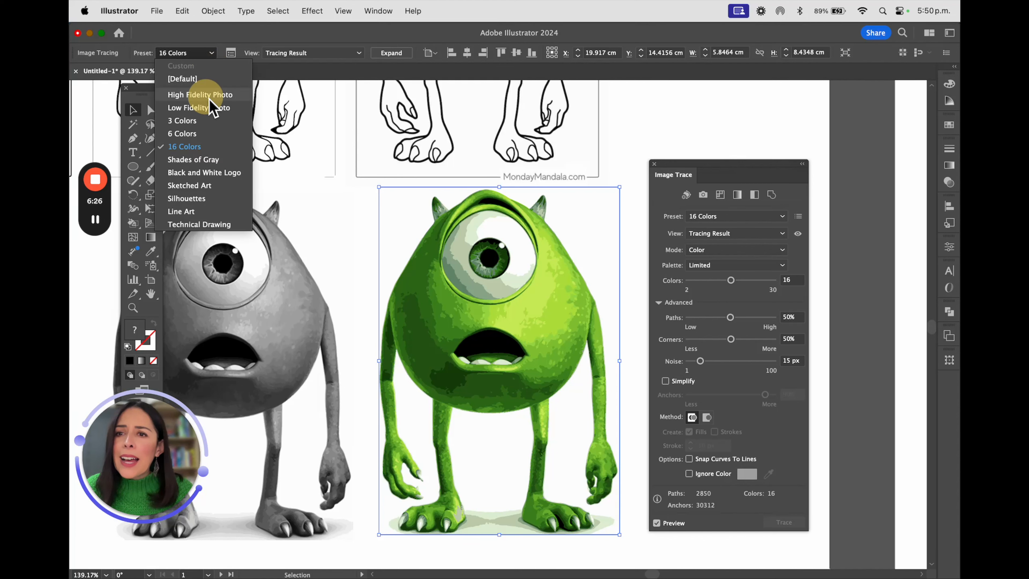
left_click(208, 96)
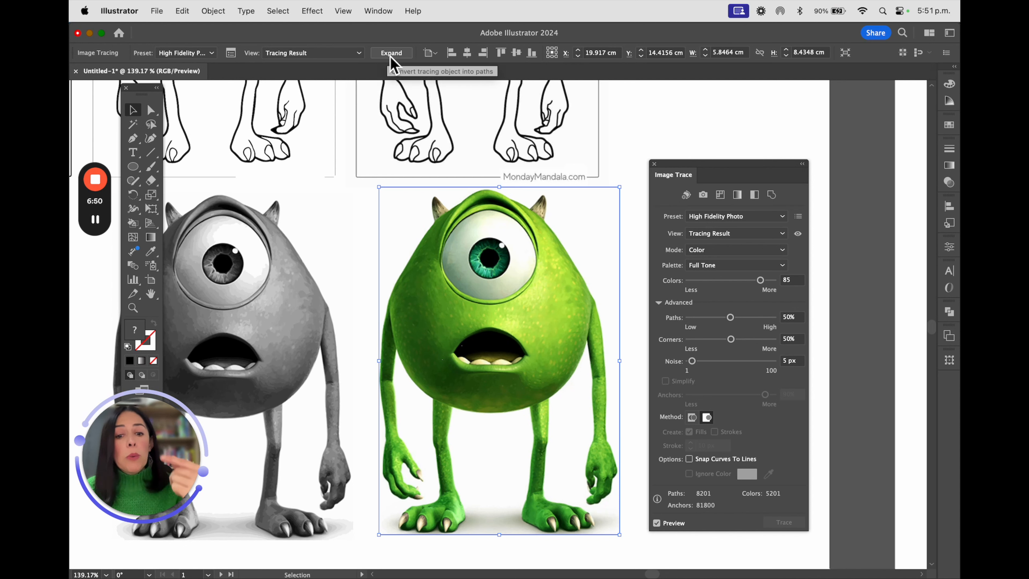
left_click_drag(731, 317, 747, 319)
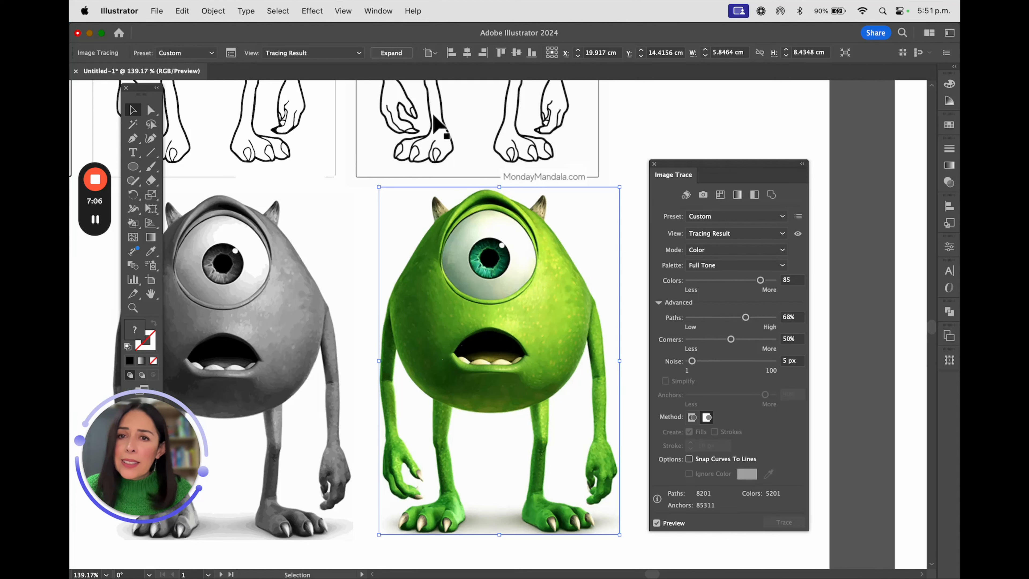
left_click(389, 55)
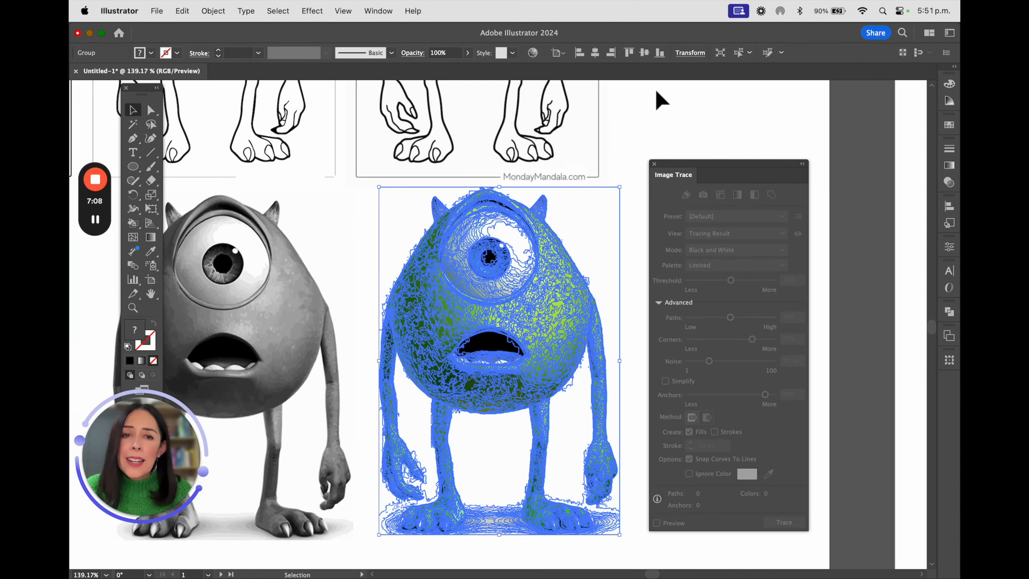
left_click(673, 115)
Step: Examine the expanded color tracing of the third monster up close and in Outline view
scroll(529, 312, "up", 5)
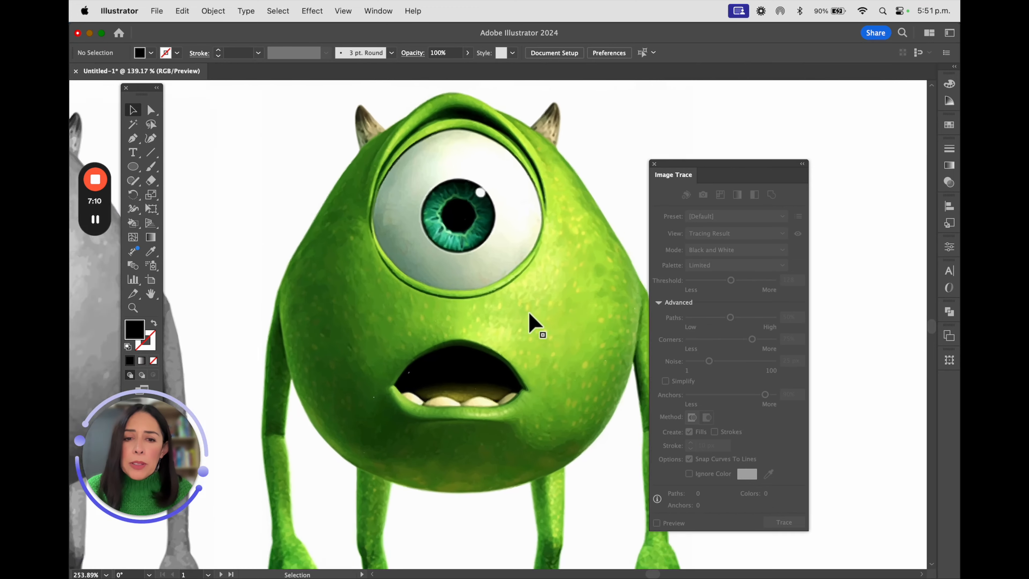
scroll(529, 313, "up", 10)
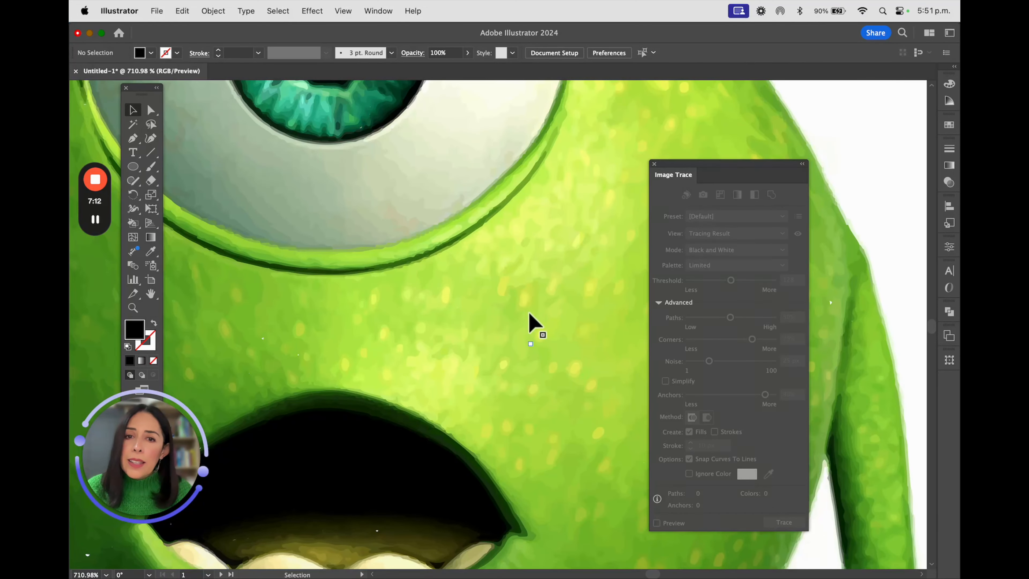
scroll(529, 312, "down", 8)
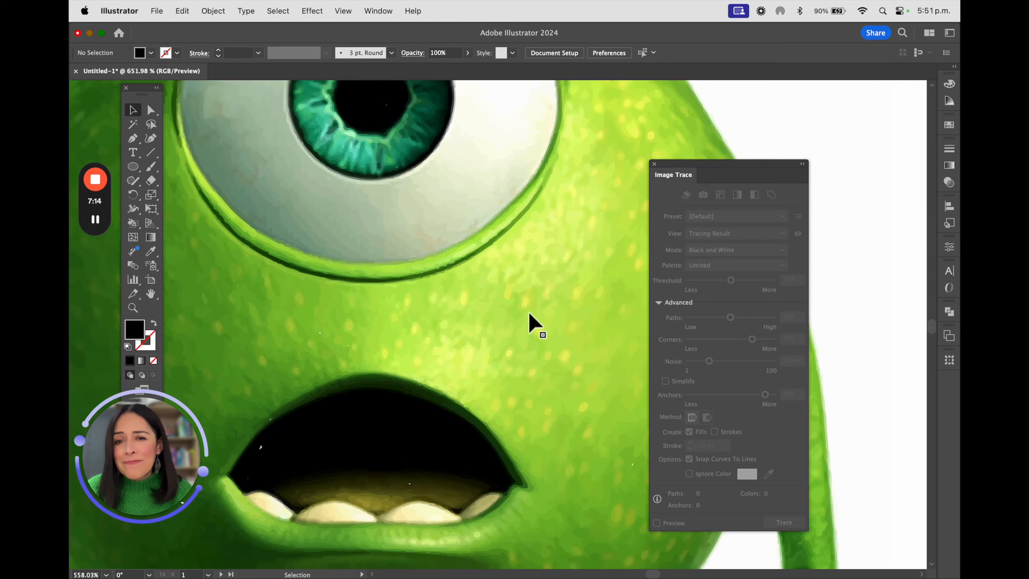
scroll(529, 313, "down", 4)
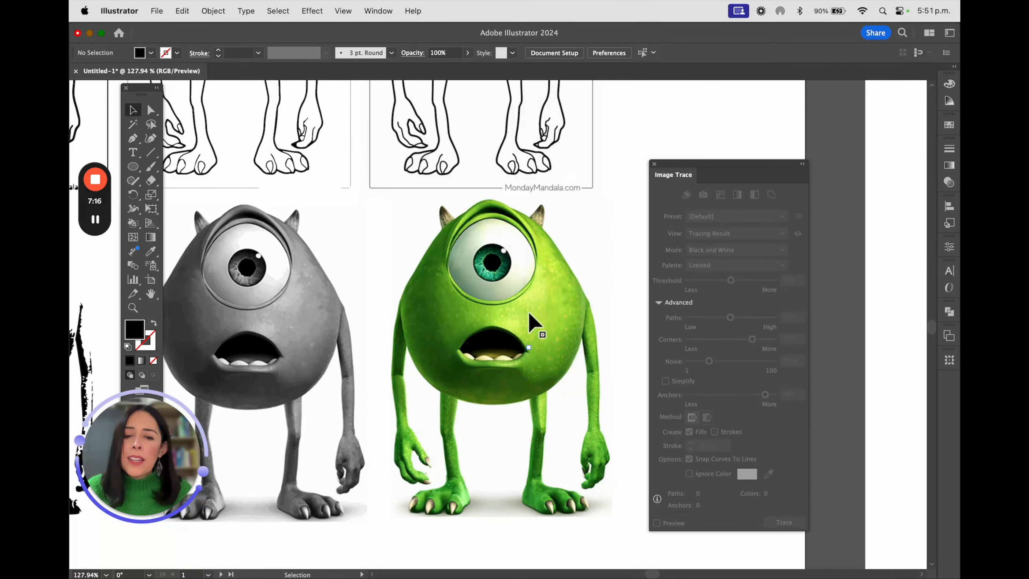
key("super+y")
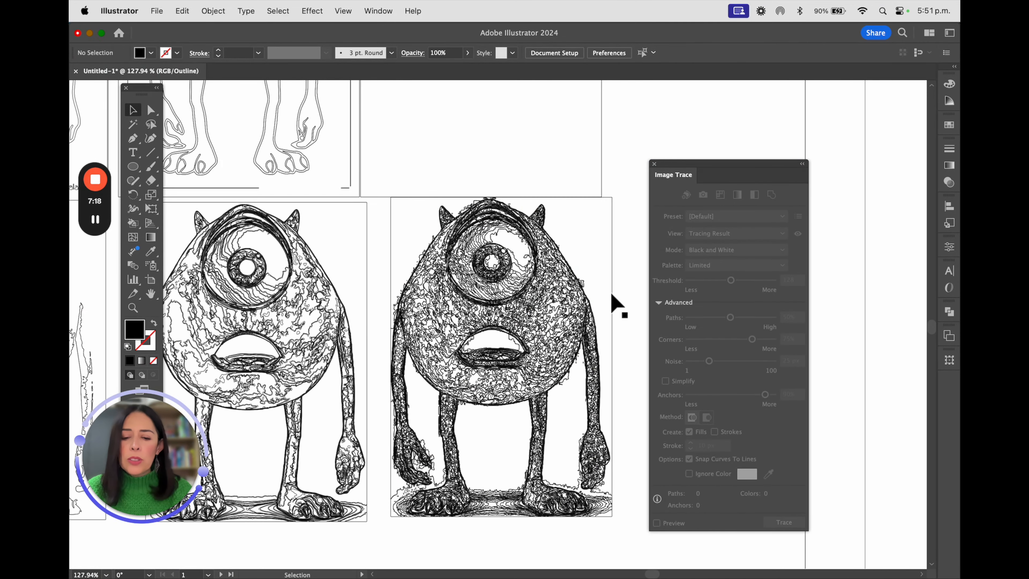
key("super+y")
Step: Go to the neighboring artboard with the three flat-color cartoon monster images
scroll(619, 307, "down", 4)
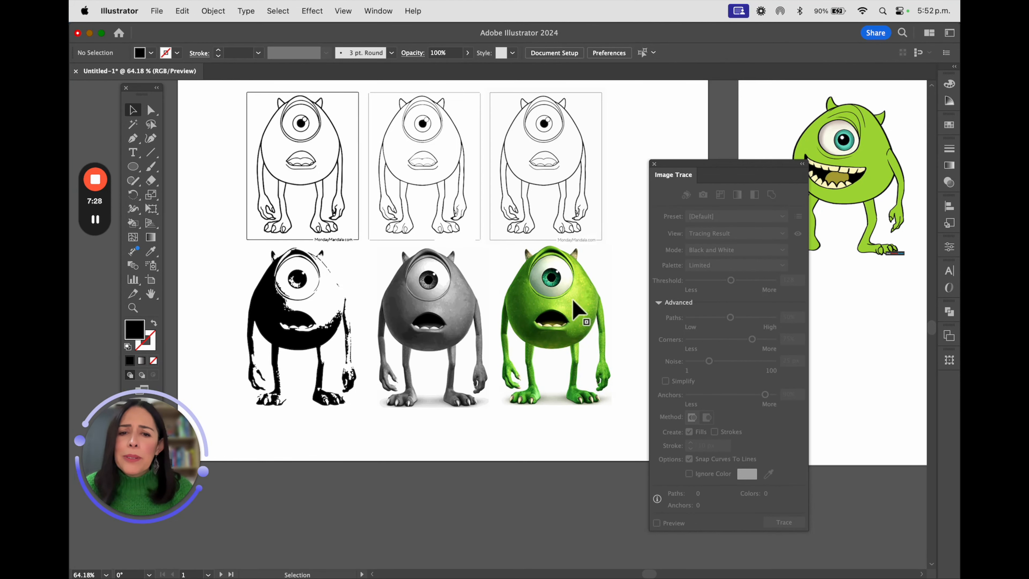
scroll(575, 302, "right", 10)
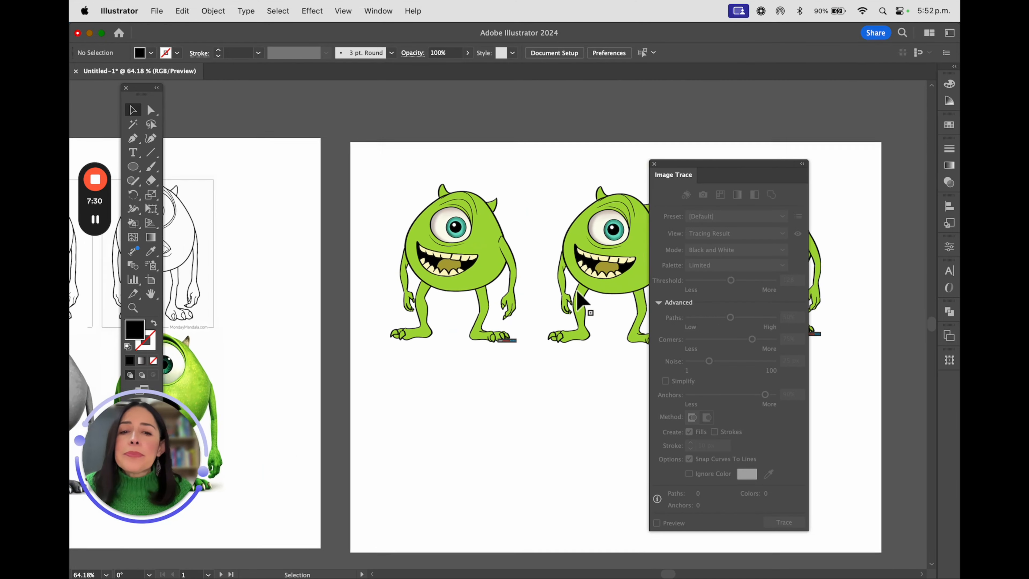
scroll(578, 300, "right", 5)
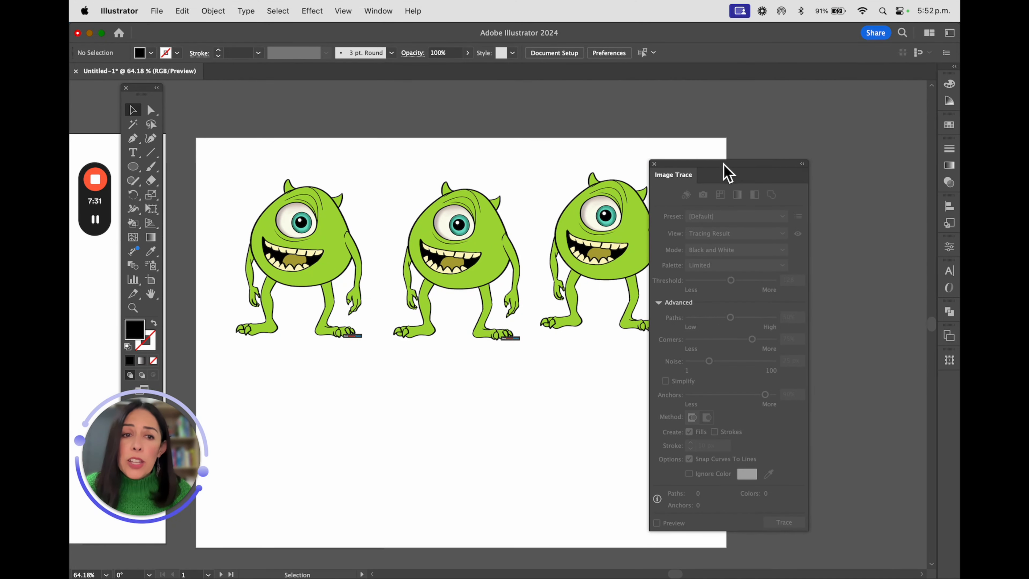
Step: Trace the first flat-color cartoon monster with the 3 Colors preset and expand it into paths
left_click_drag(724, 164, 814, 177)
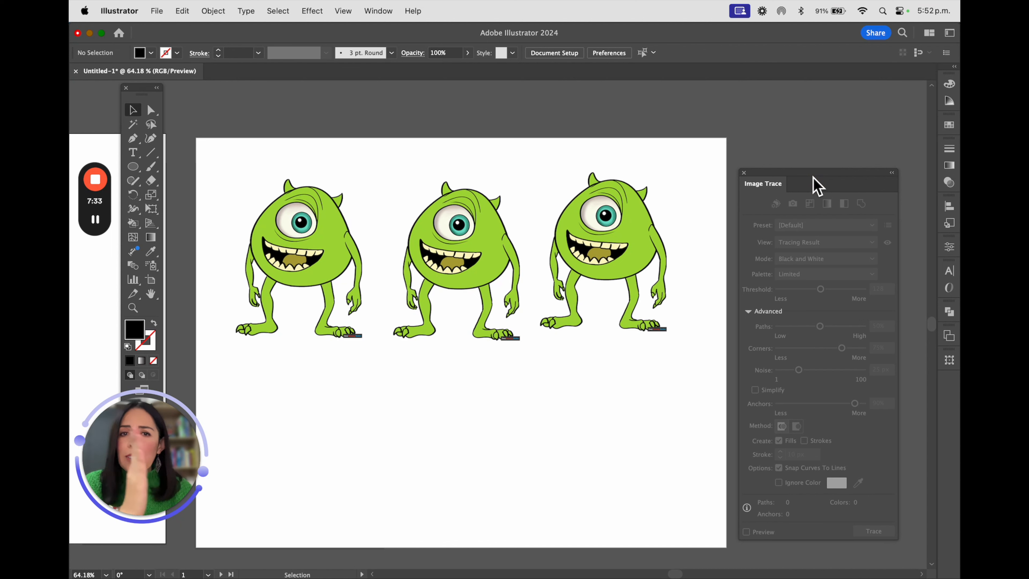
left_click(324, 220)
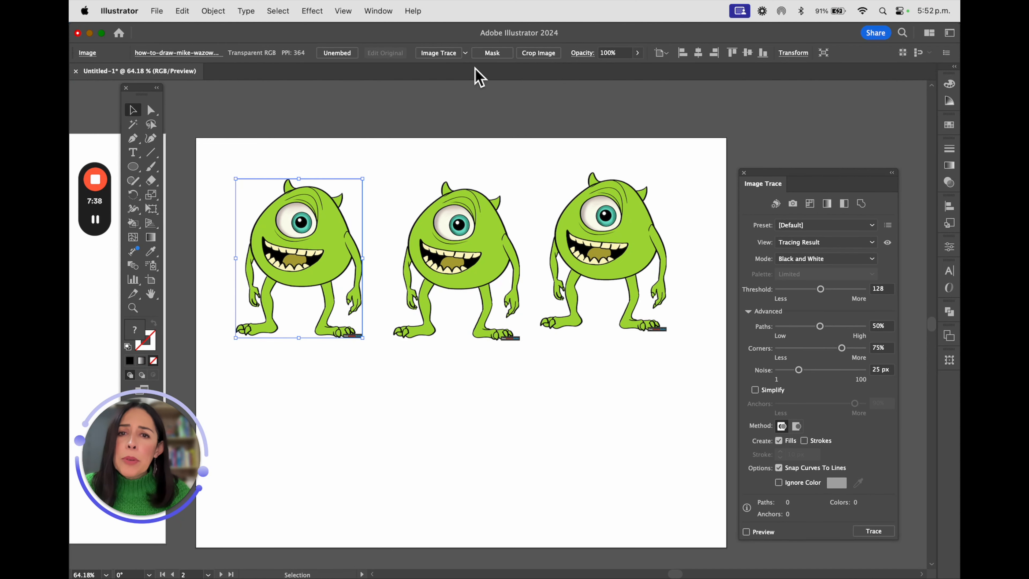
left_click(466, 53)
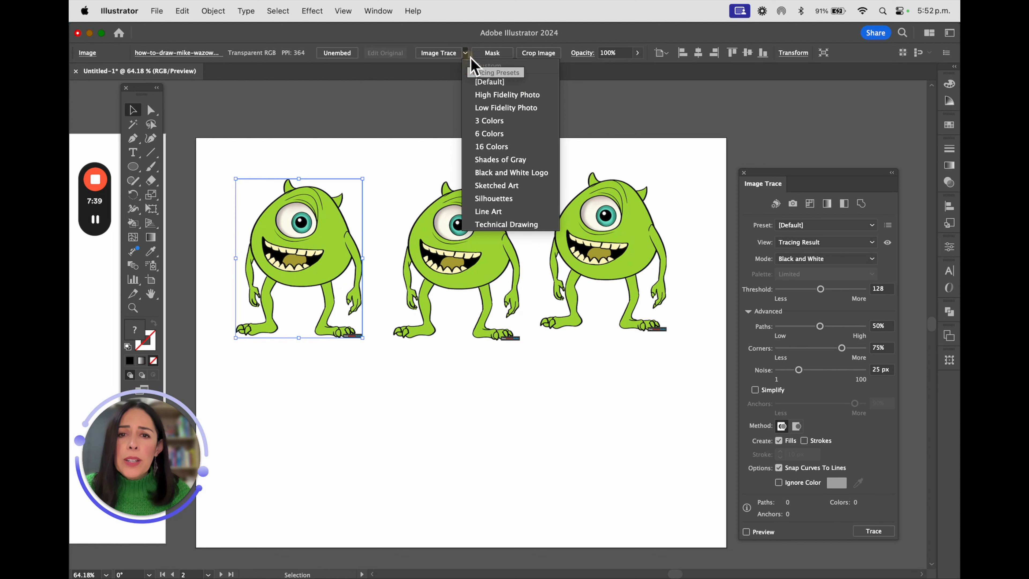
left_click(488, 122)
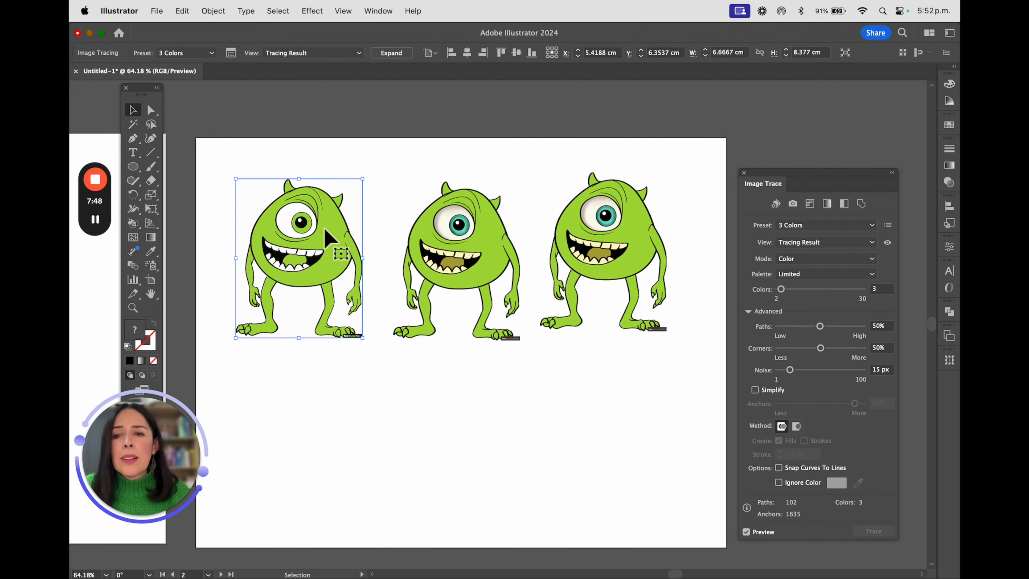
left_click(392, 54)
Step: Trace the second flat-color cartoon monster with the 16 Colors preset and expand it into paths
left_click(492, 238)
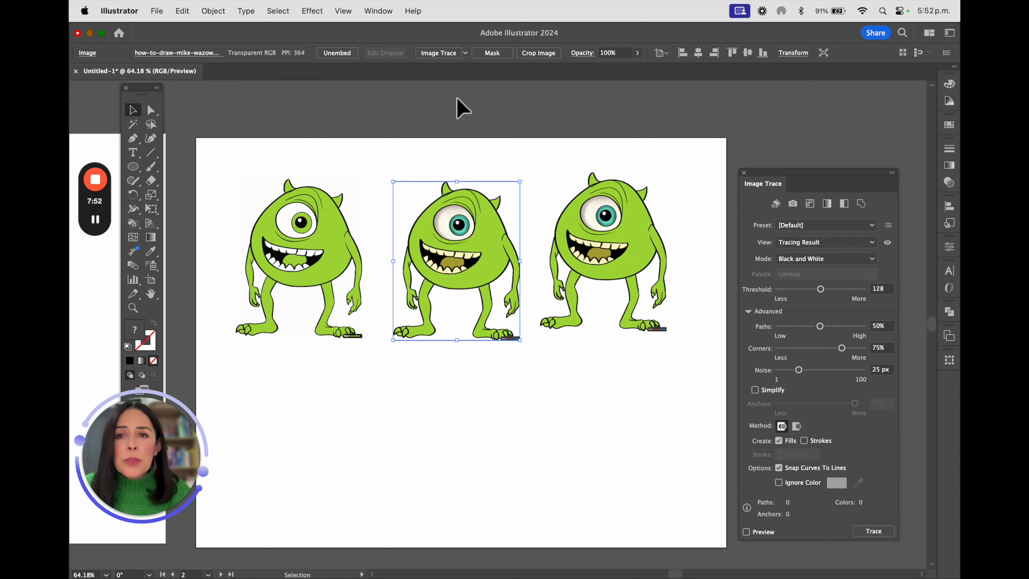
left_click(465, 53)
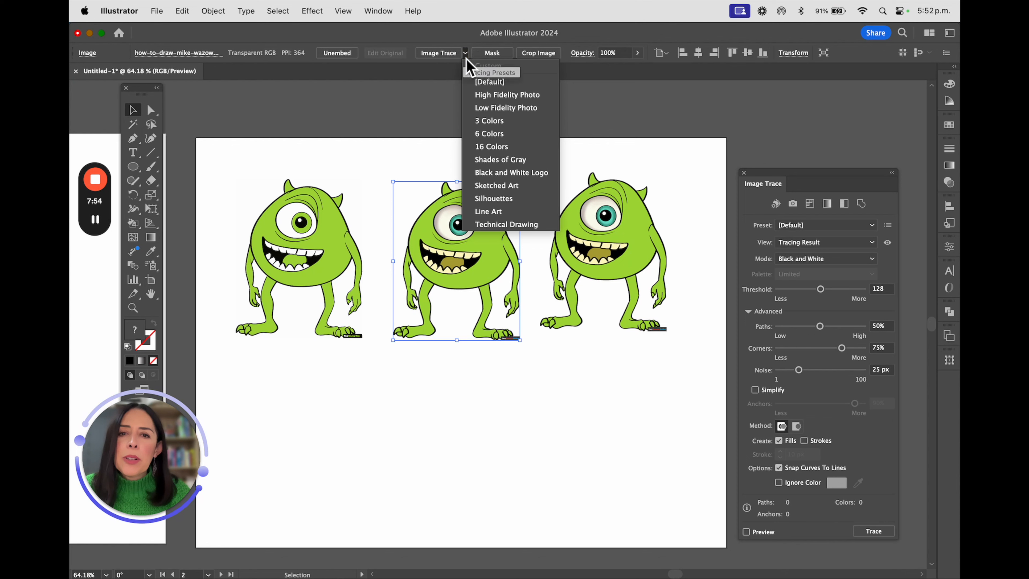
left_click(499, 150)
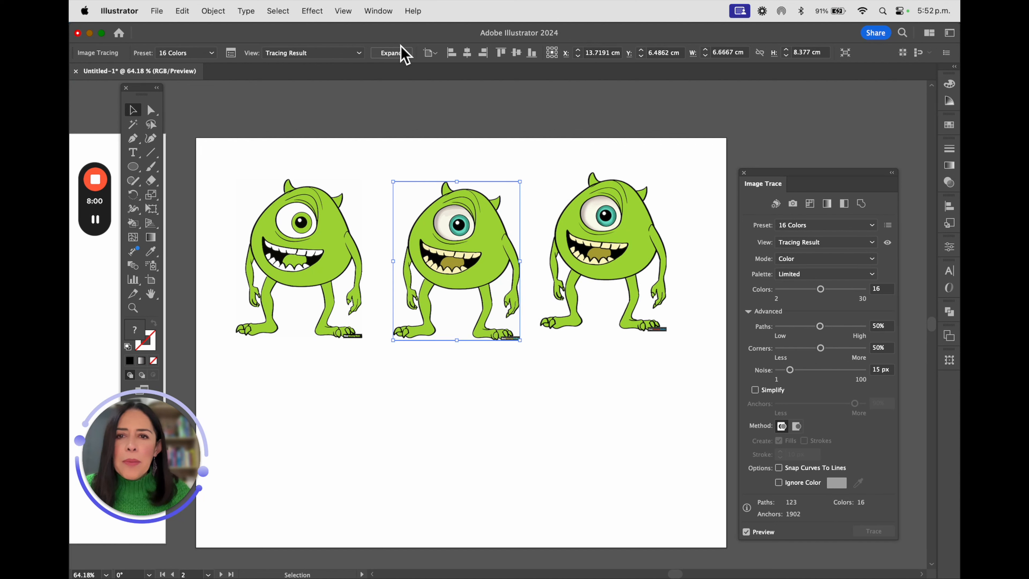
left_click(391, 53)
Step: Trace the third flat-color cartoon monster with the High Fidelity Photo preset and expand it into paths
left_click(644, 226)
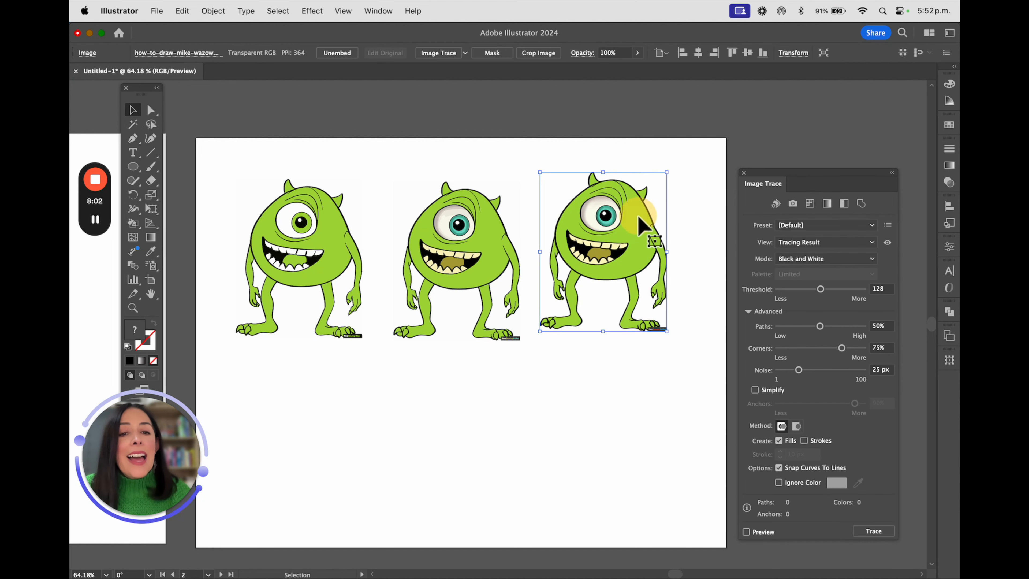
left_click(466, 53)
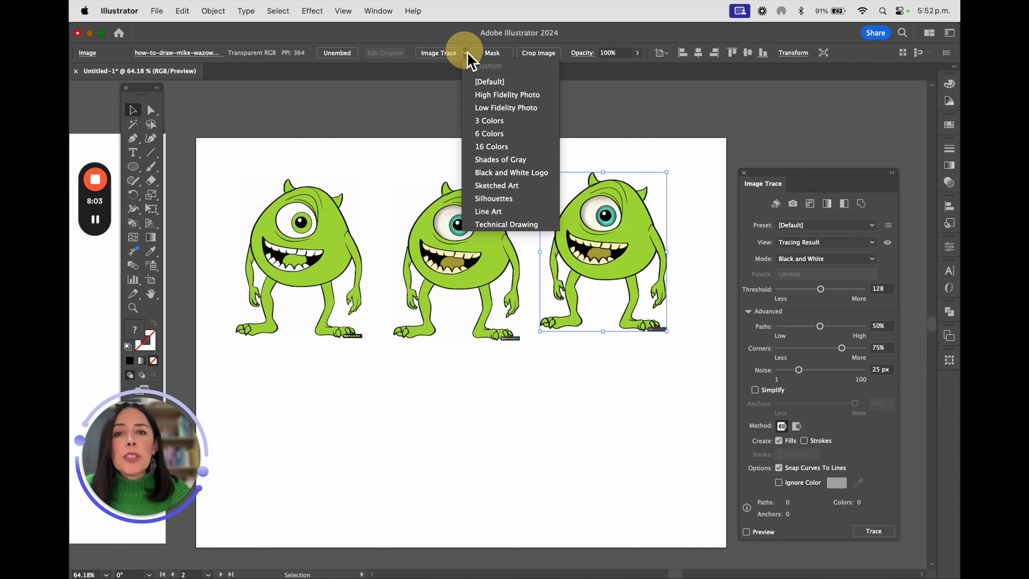
left_click(502, 95)
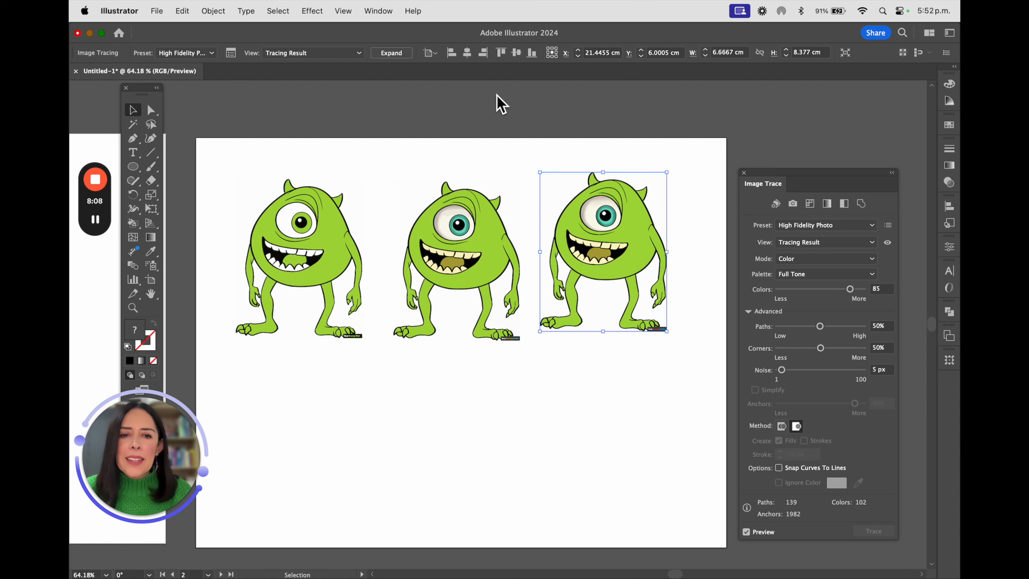
left_click(396, 54)
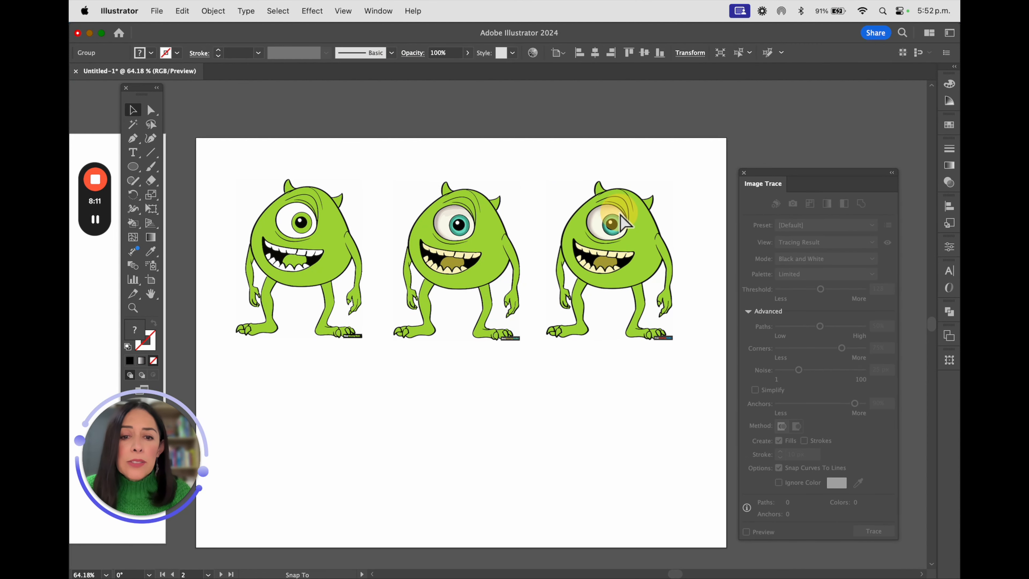
left_click(579, 380)
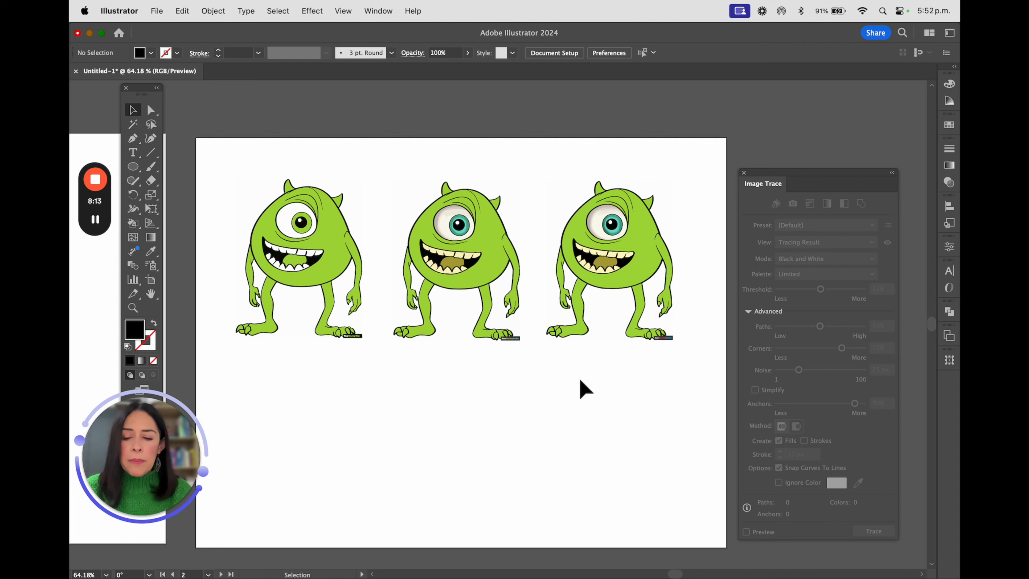
Step: Compare the three expanded cartoon tracings in Outline view and examine the eye shading of the second and third up close
key("super+y")
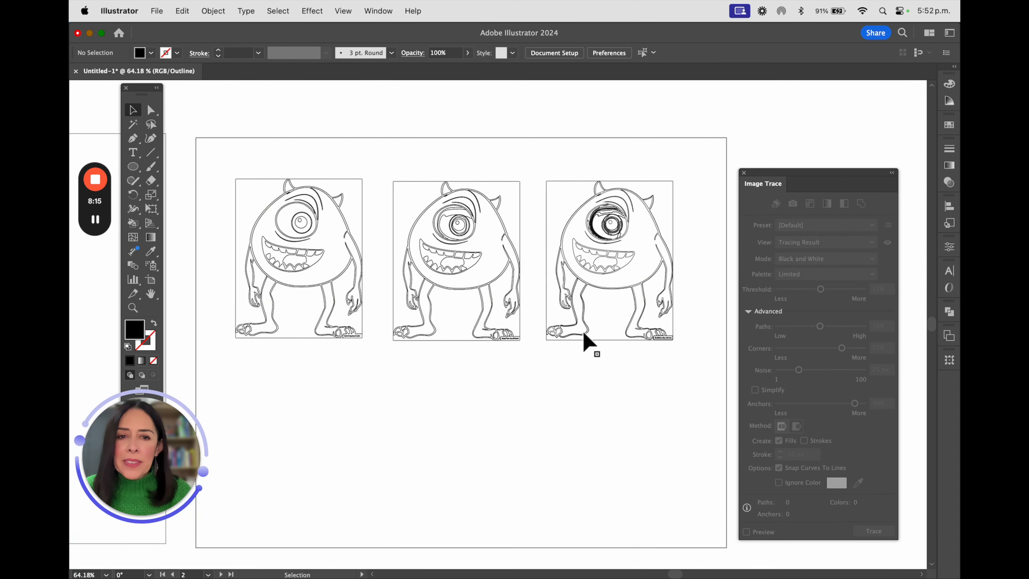
scroll(533, 299, "up", 5)
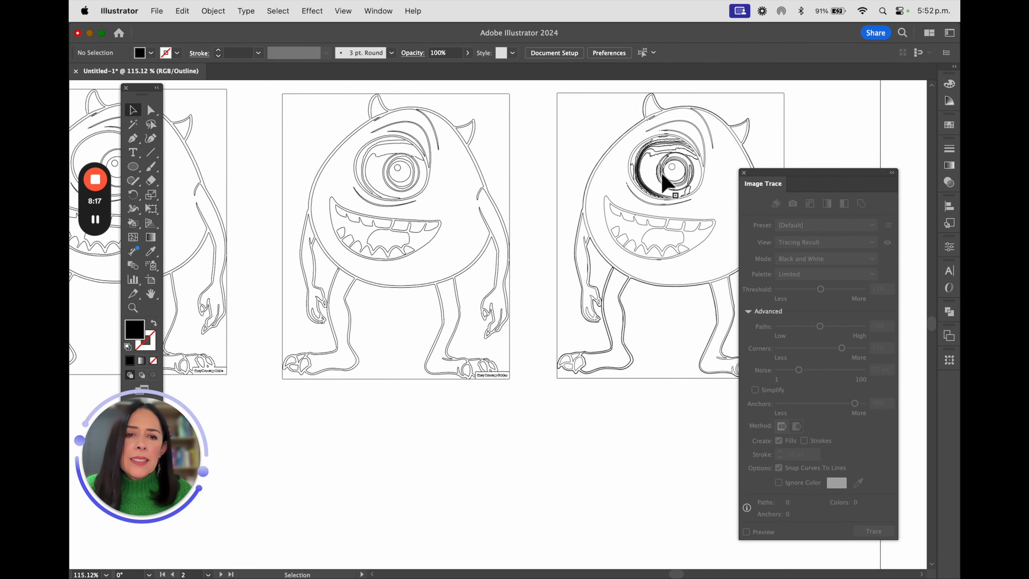
key("super+y")
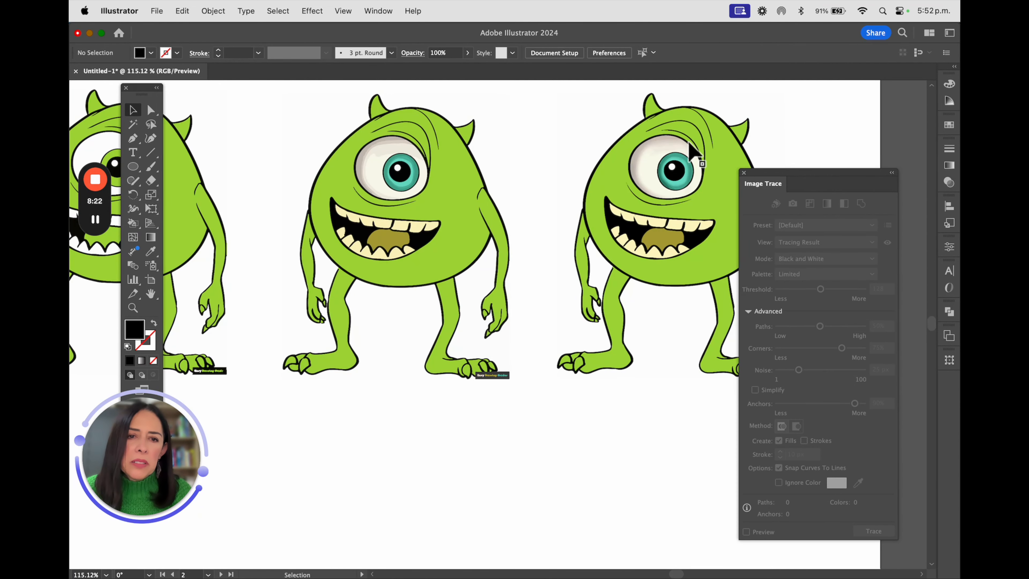
scroll(694, 154, "up", 8)
scroll(694, 154, "up", 6)
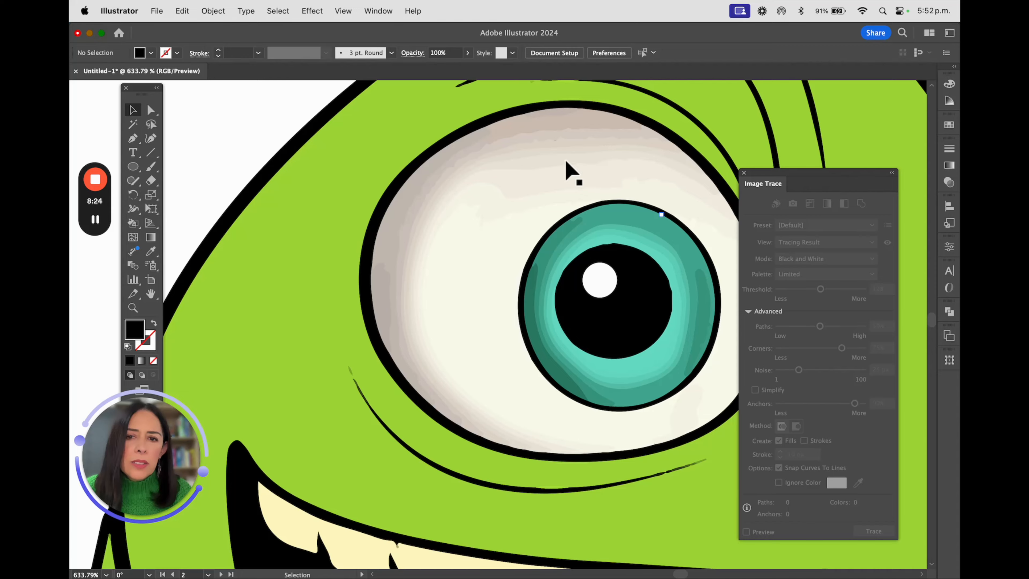
scroll(632, 220, "down", 12)
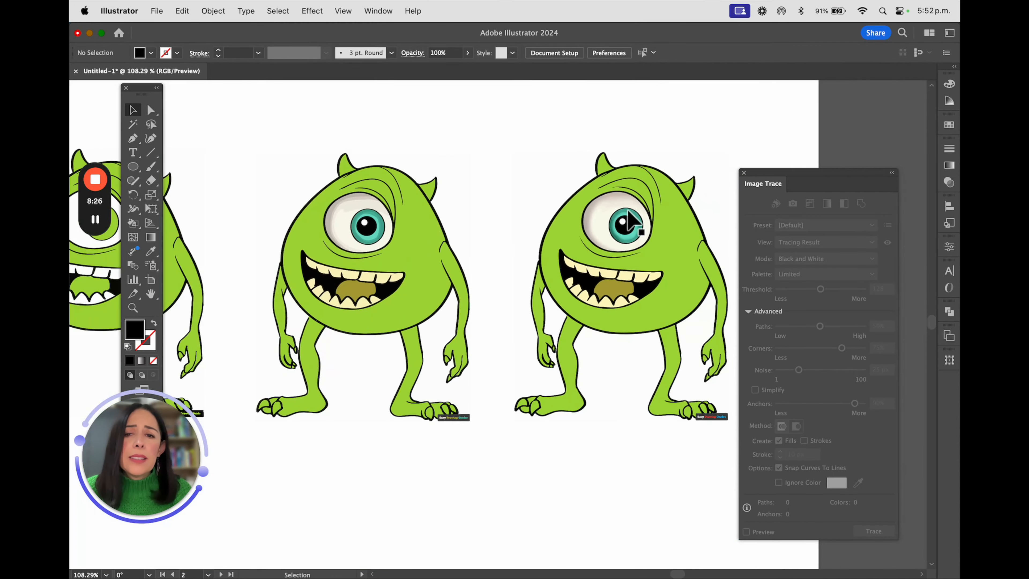
scroll(365, 228, "up", 6)
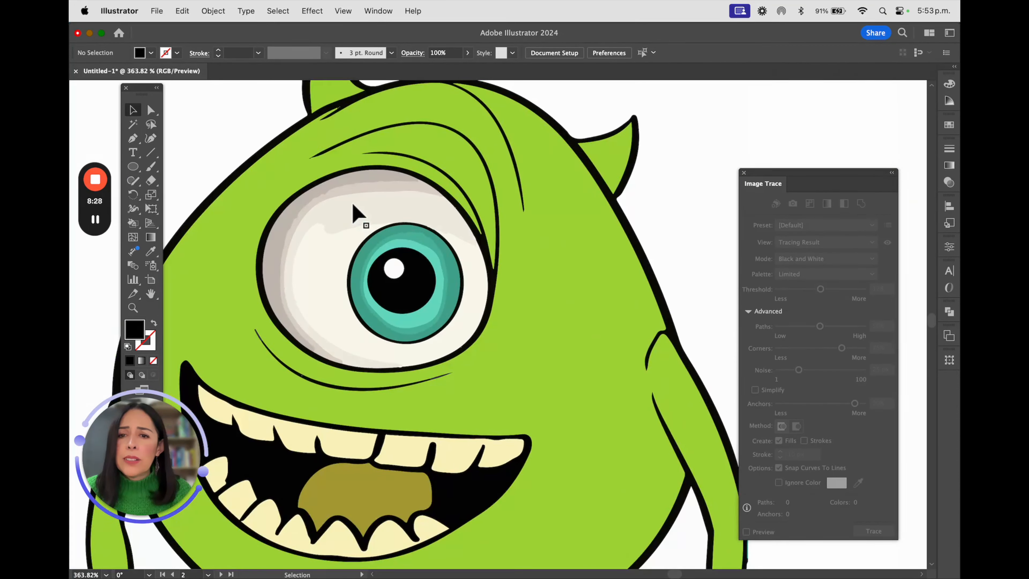
scroll(357, 219, "down", 9)
Step: On the first artboard, directly select one shading path on the grayscale monster's body and fill it with a dark green swatch
scroll(351, 208, "left", 5)
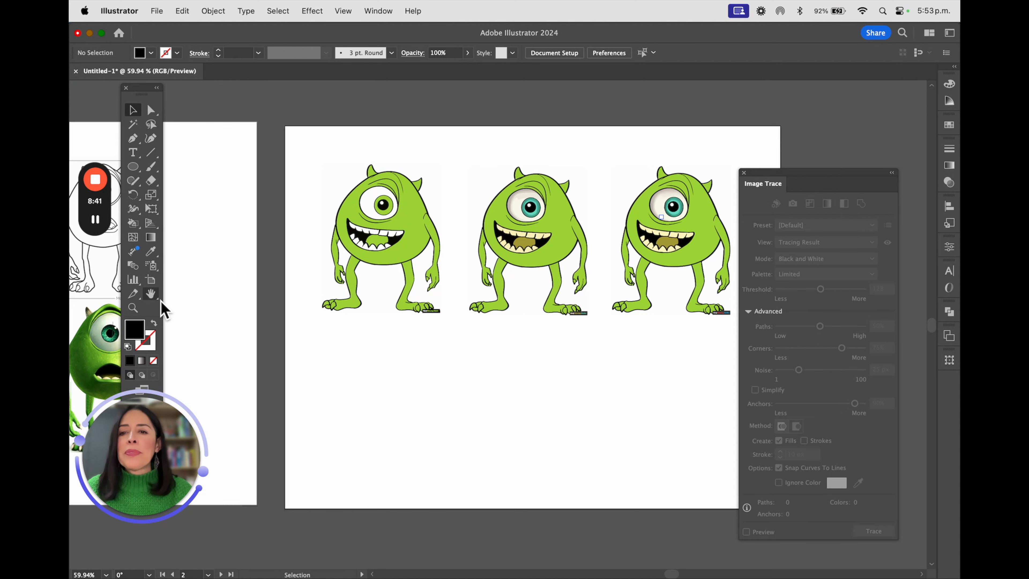
scroll(356, 374, "left", 10)
scroll(358, 371, "left", 5)
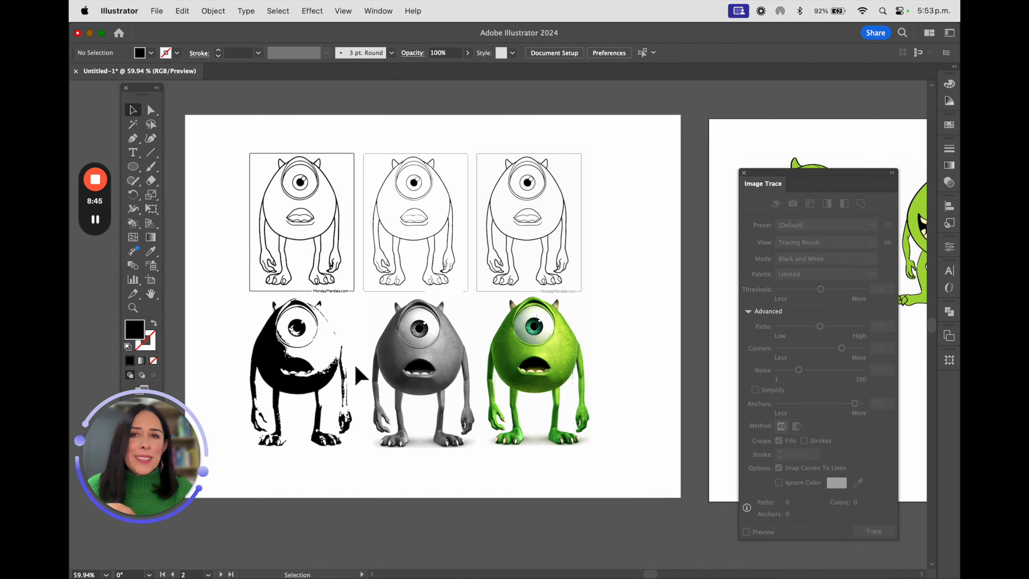
scroll(292, 207, "up", 6)
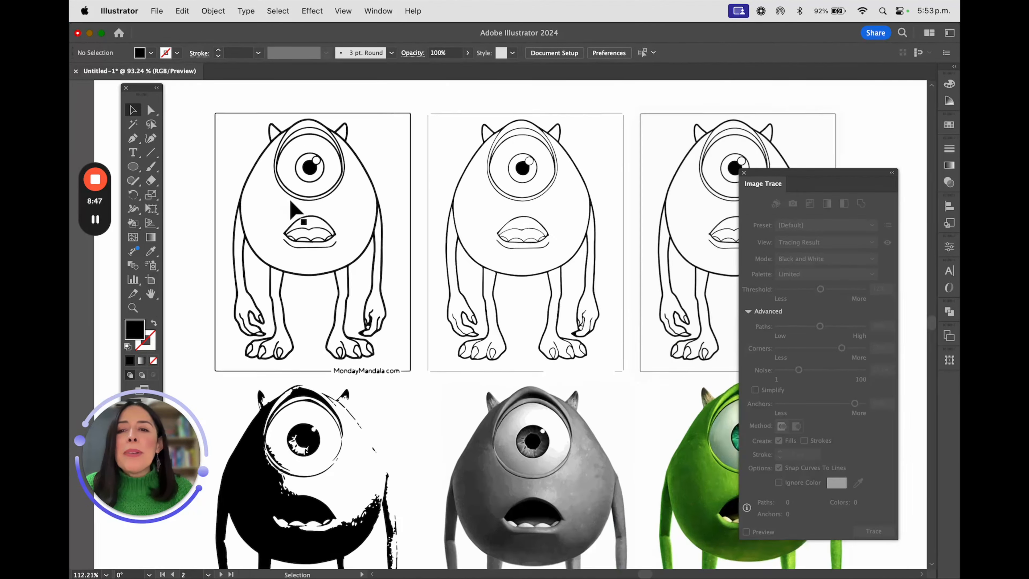
scroll(651, 259, "down", 5)
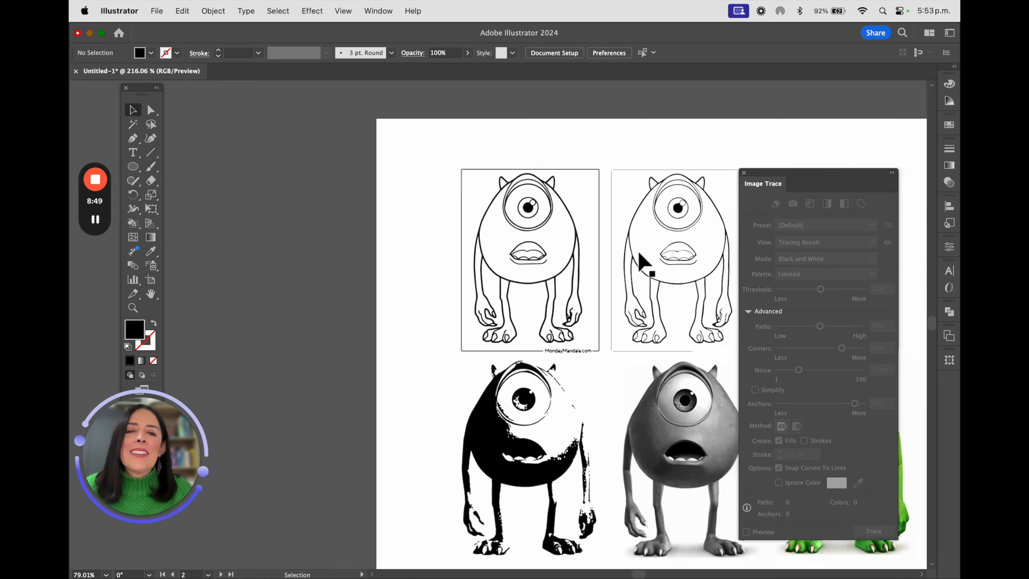
left_click(152, 111)
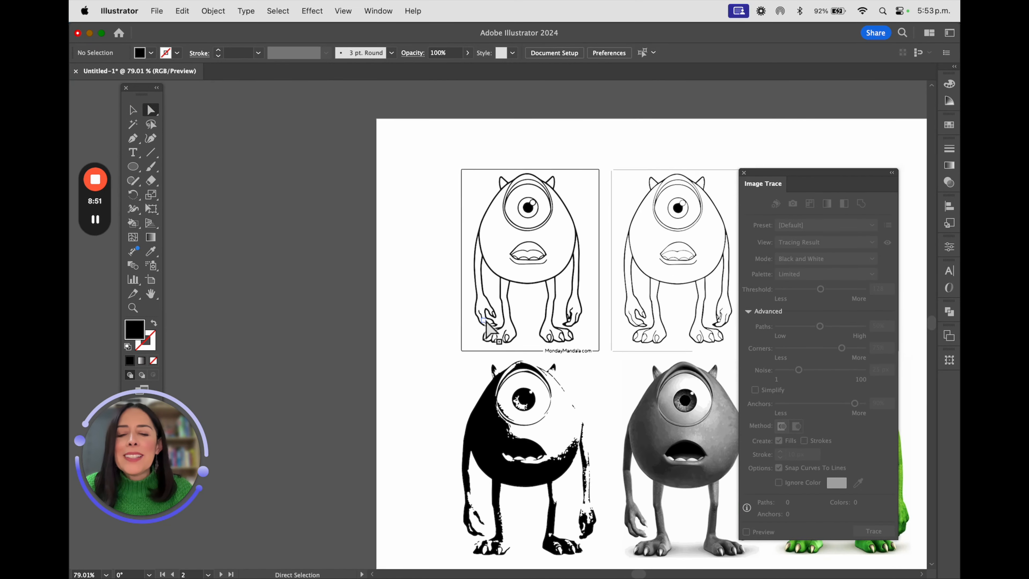
scroll(489, 333, "right", 5)
left_click(571, 411)
left_click(591, 418)
left_click(587, 400)
left_click(591, 417)
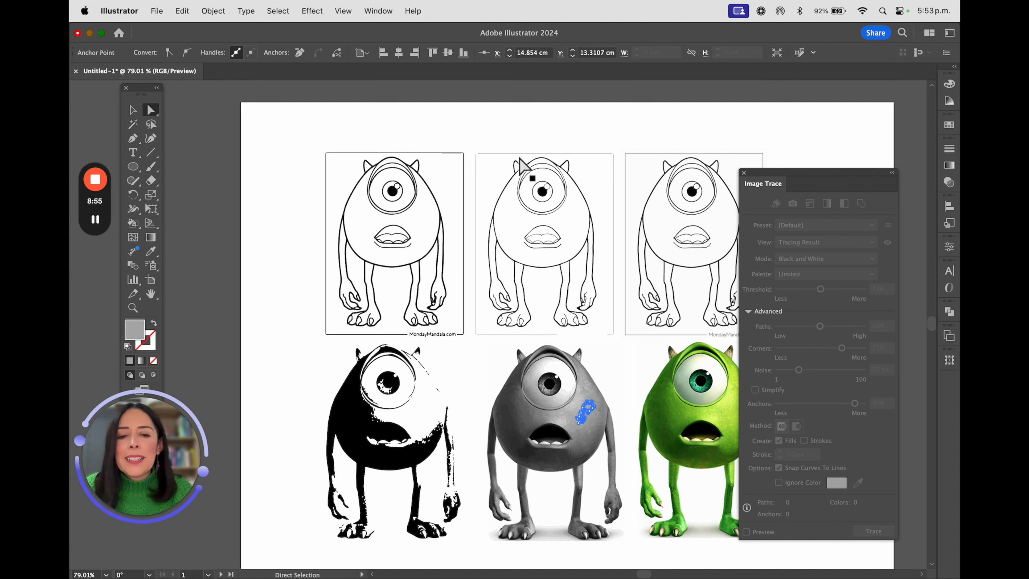
left_click(949, 125)
left_click(844, 164)
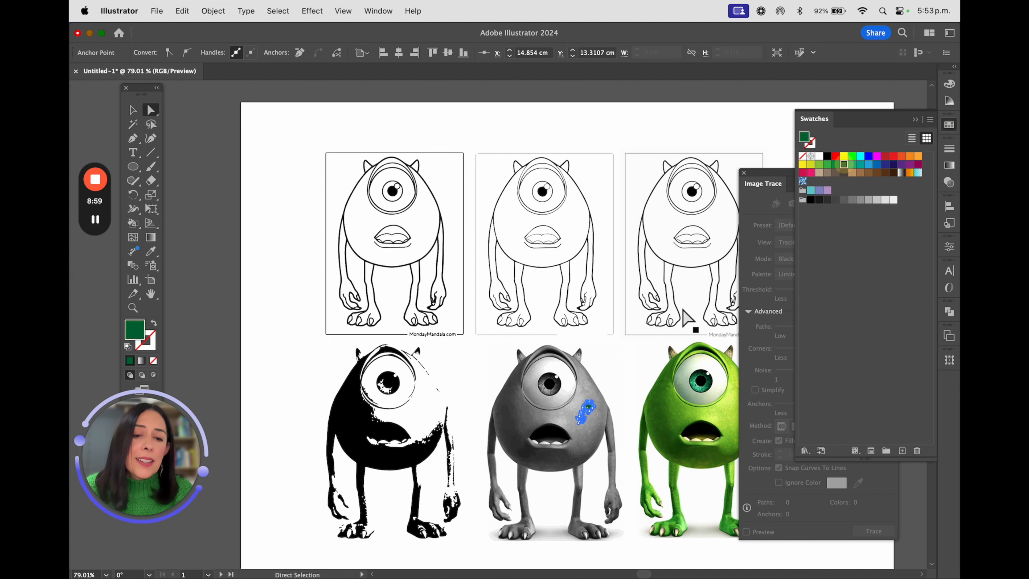
Step: Directly select a small fragment in the iris of the green monster's eye and fill it with red
left_click(612, 363)
scroll(673, 436, "right", 5)
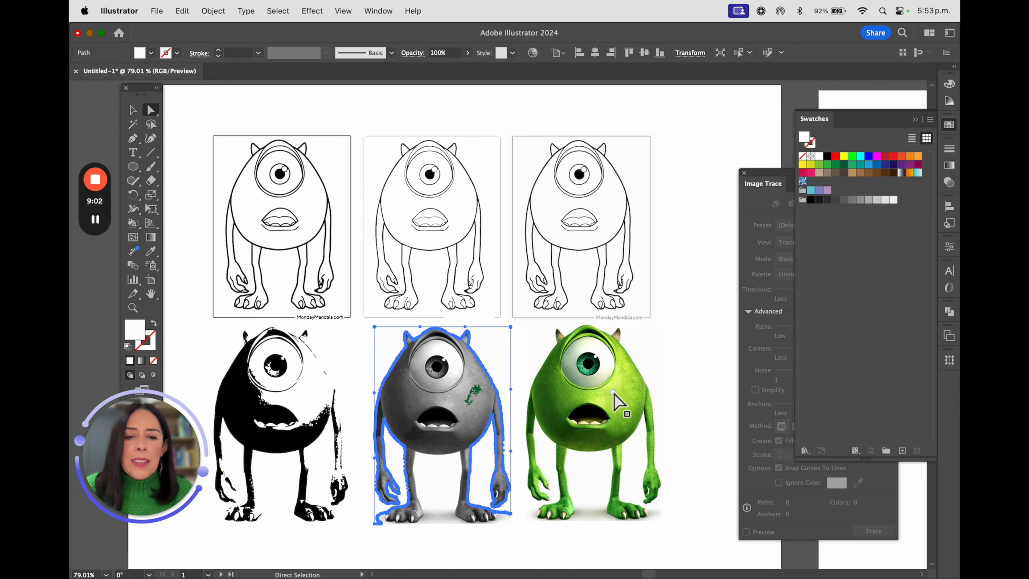
scroll(588, 365, "up", 10)
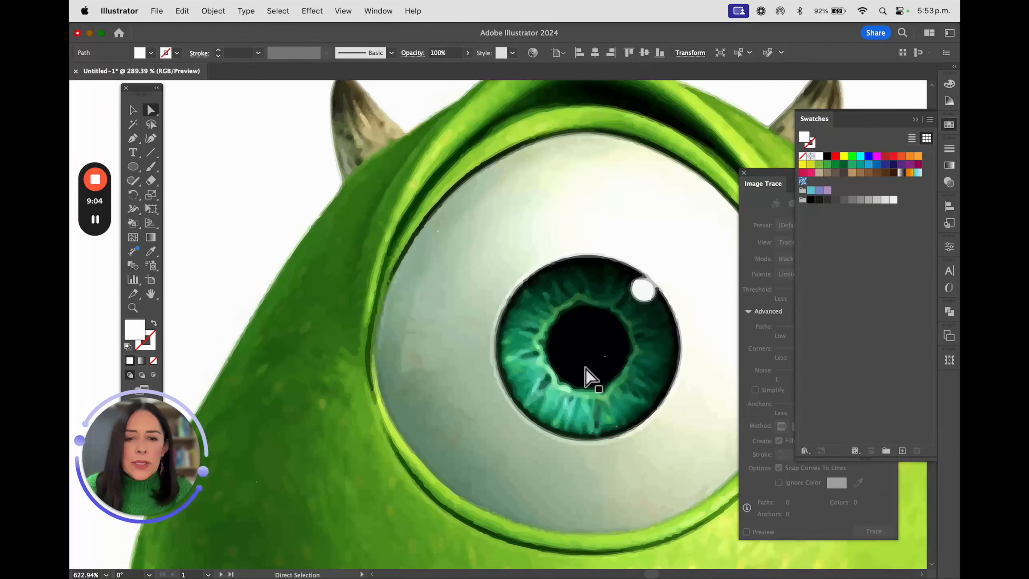
left_click(545, 366)
left_click(526, 375)
left_click(836, 156)
Step: Try a red fill on the large white patch beside the green monster's iris, and undo it
left_click(687, 239)
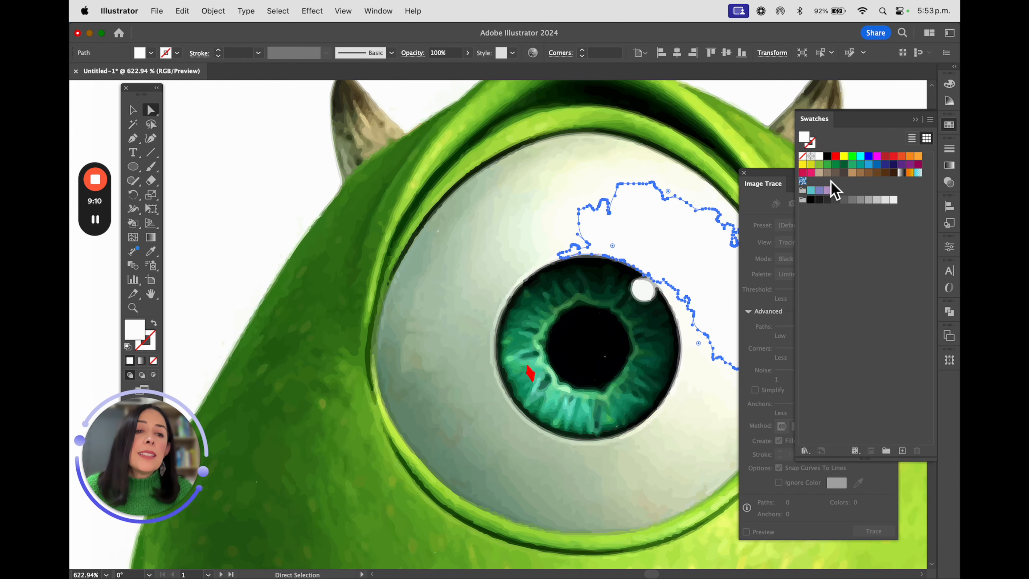
left_click(836, 156)
left_click(543, 222)
scroll(543, 223, "down", 3)
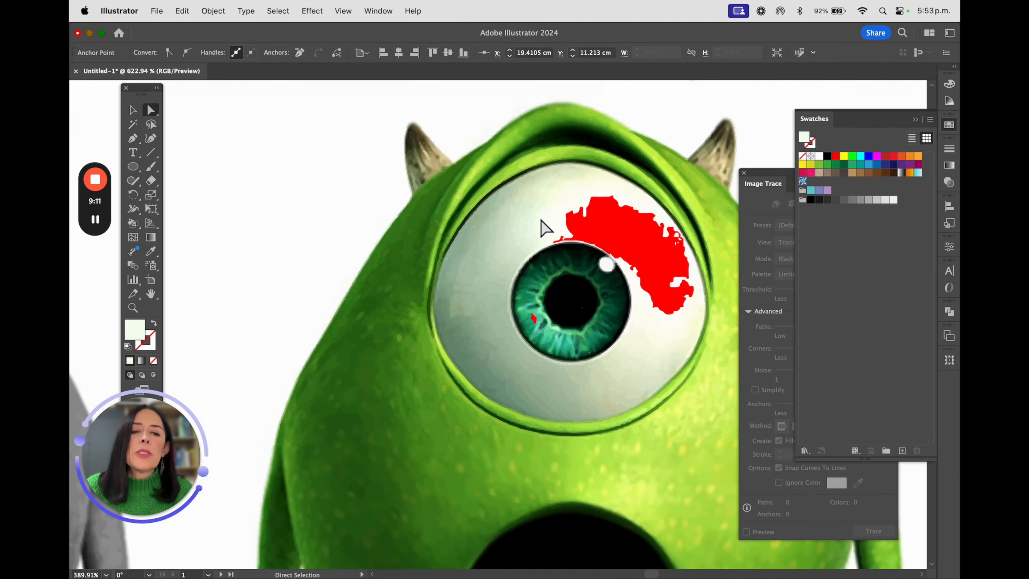
scroll(541, 220, "down", 5)
scroll(541, 220, "up", 5)
scroll(541, 220, "left", 5)
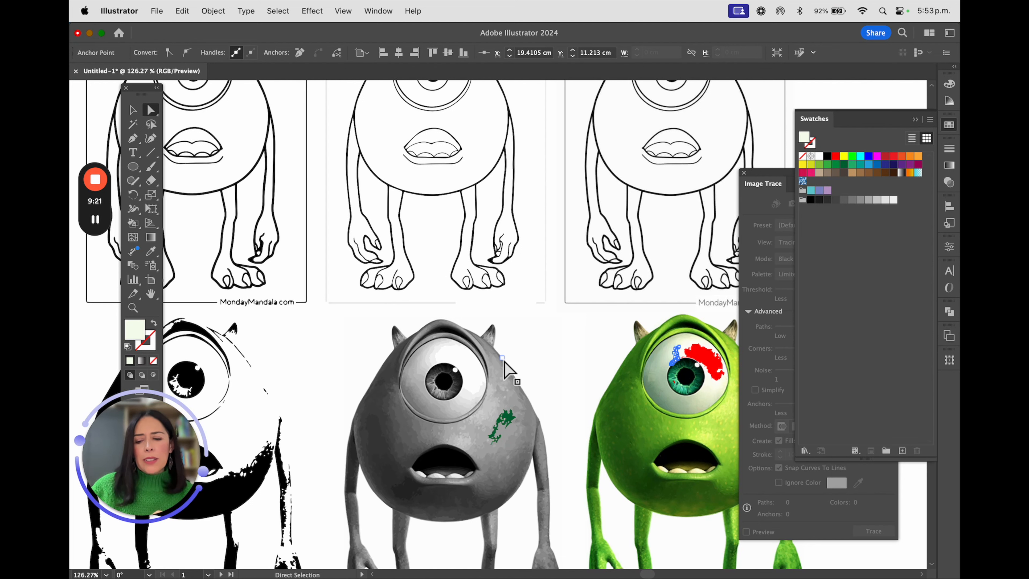
key("super+z")
key("super+z")
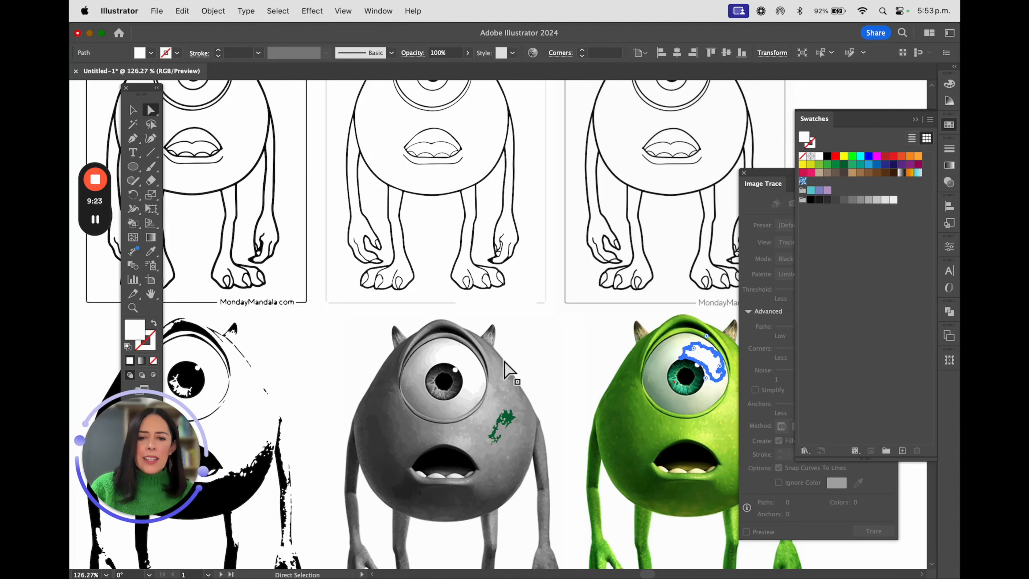
Step: Make the first outlined monster tracing a Live Paint group and fill its body with a medium green swatch
scroll(315, 288, "left", 5)
scroll(315, 287, "up", 2)
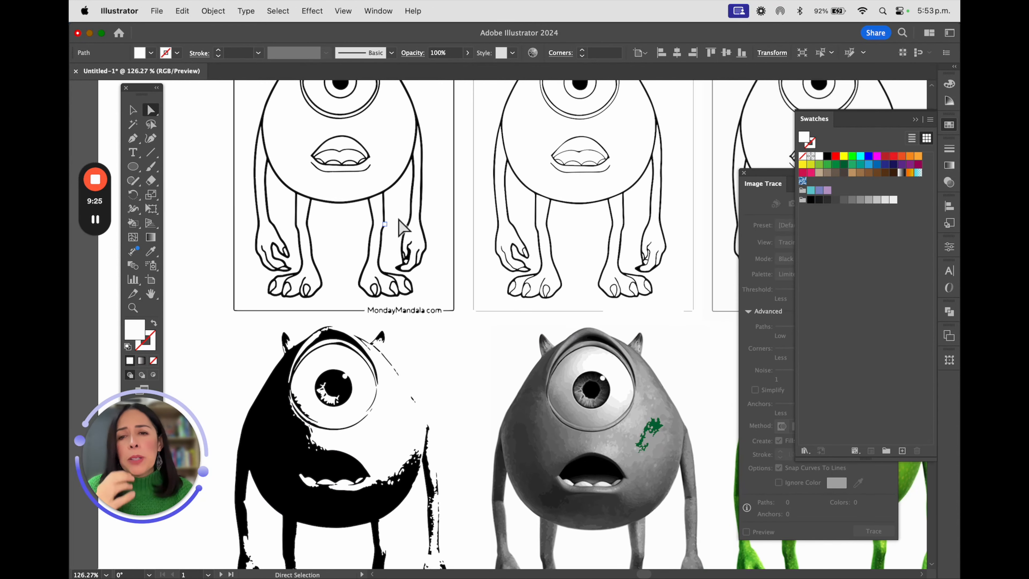
scroll(413, 213, "up", 1)
scroll(414, 213, "left", 1)
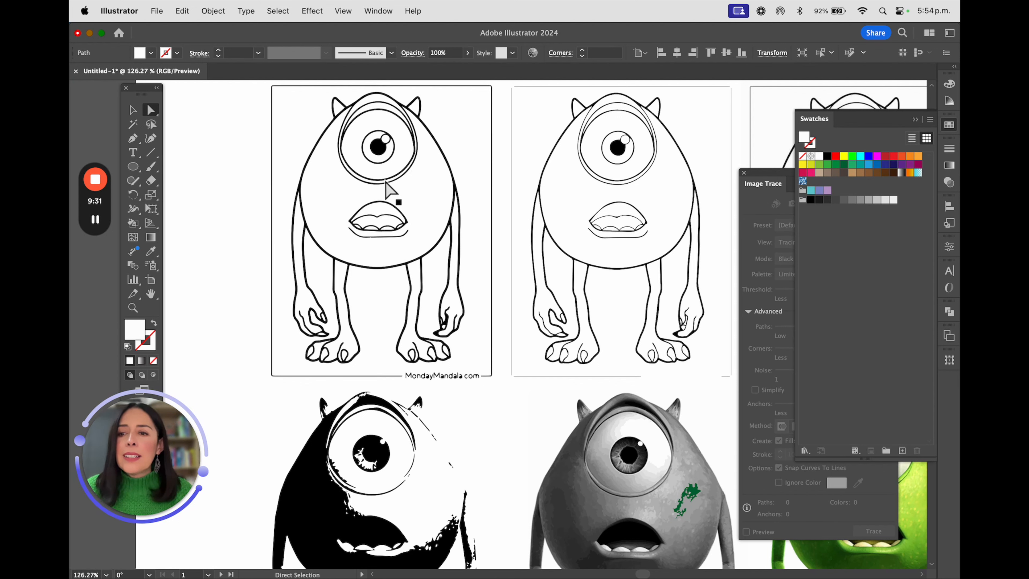
left_click(134, 224)
left_click(133, 110)
left_click(339, 147)
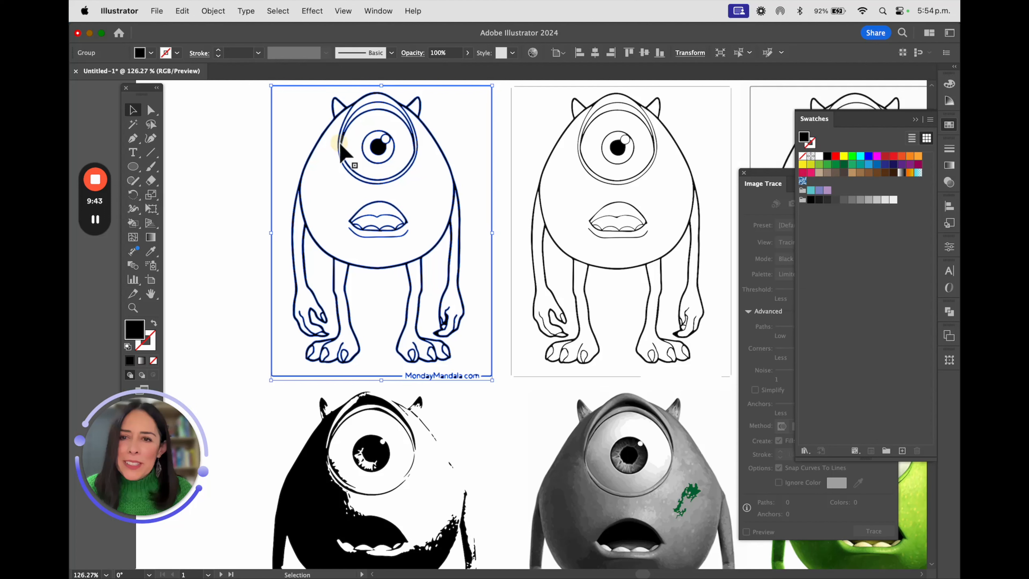
left_click(134, 223)
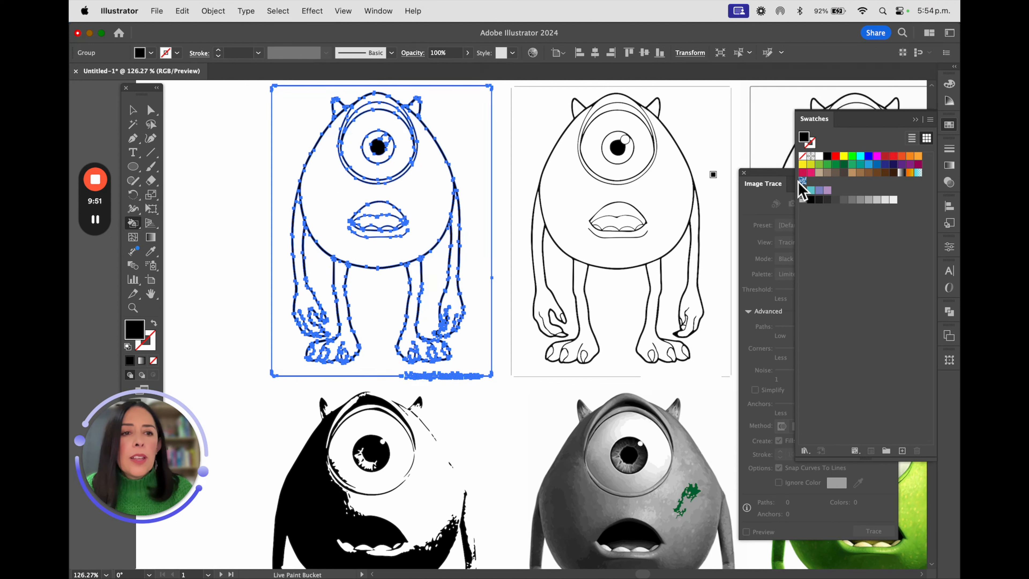
left_click(852, 165)
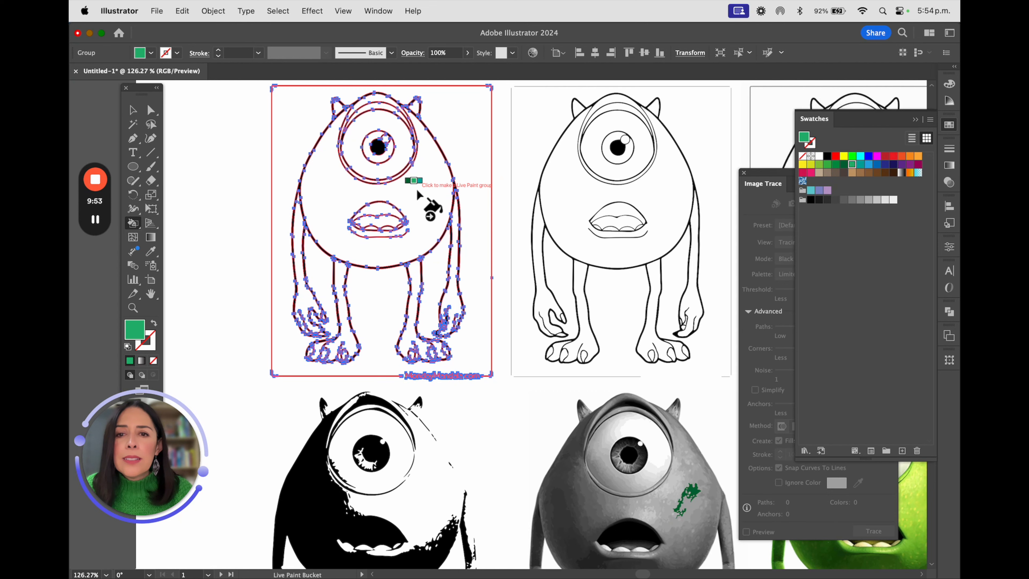
left_click(426, 188)
Step: Paint the Live Paint monster's legs and arms the same green, undoing the stray fill on the outlines
scroll(419, 191, "up", 1)
scroll(418, 187, "up", 3)
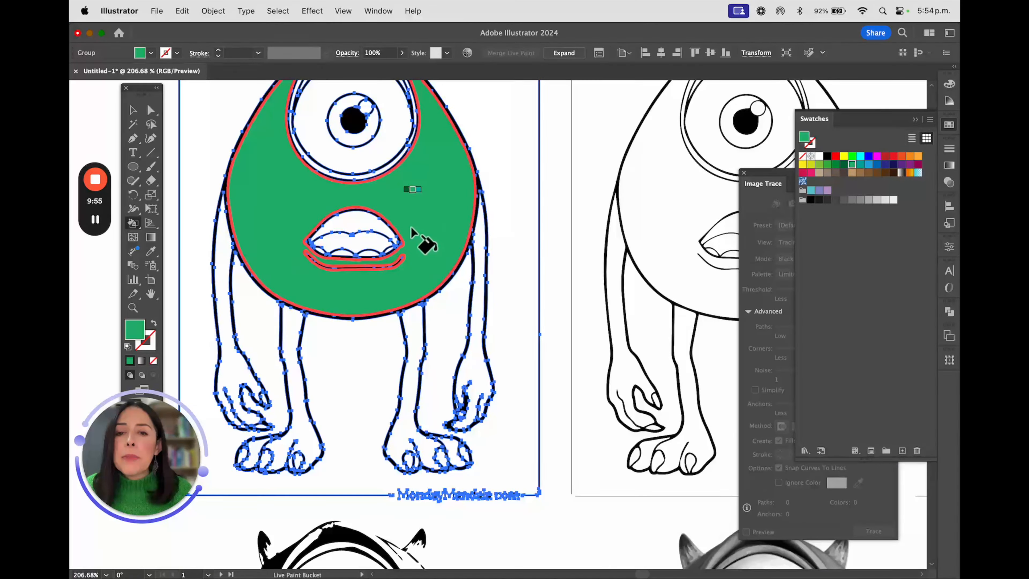
left_click(405, 324)
left_click(470, 300, "shift")
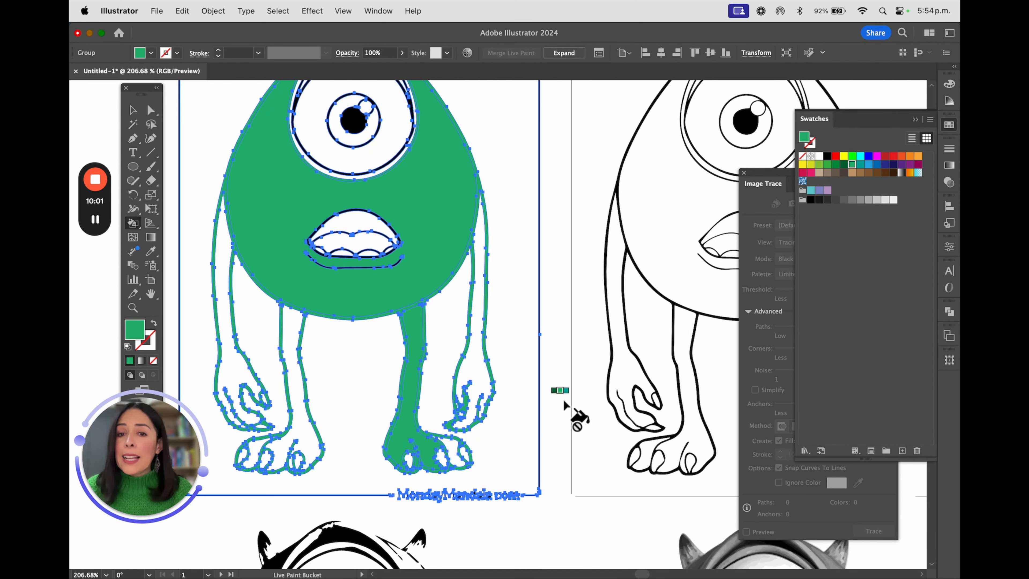
key("super+z")
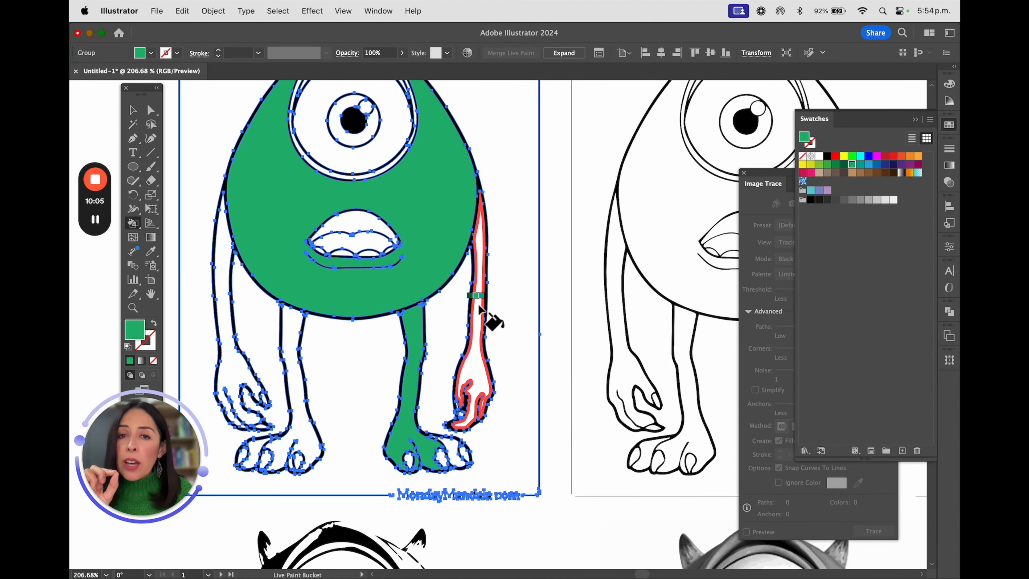
left_click(479, 307)
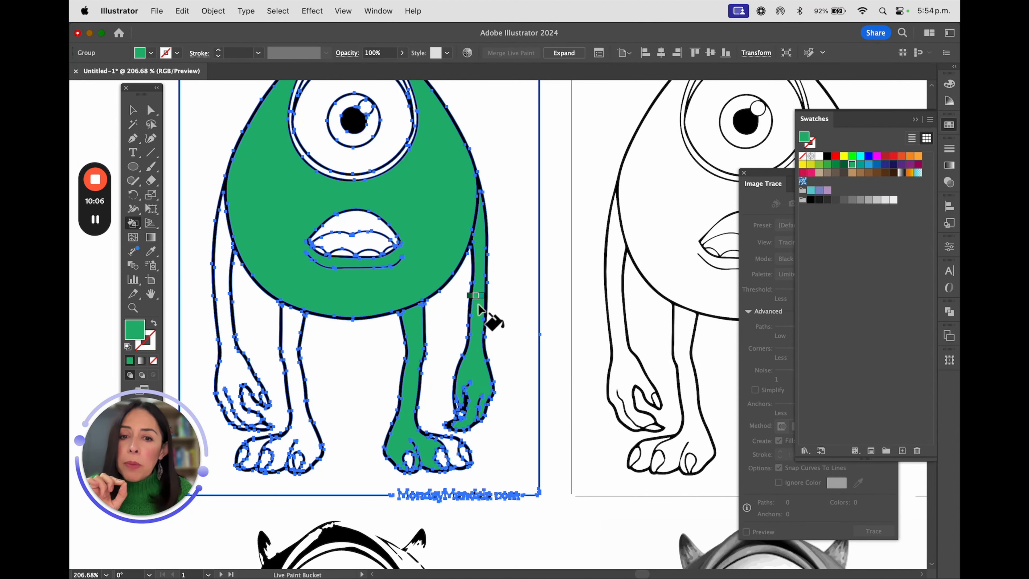
left_click(285, 343)
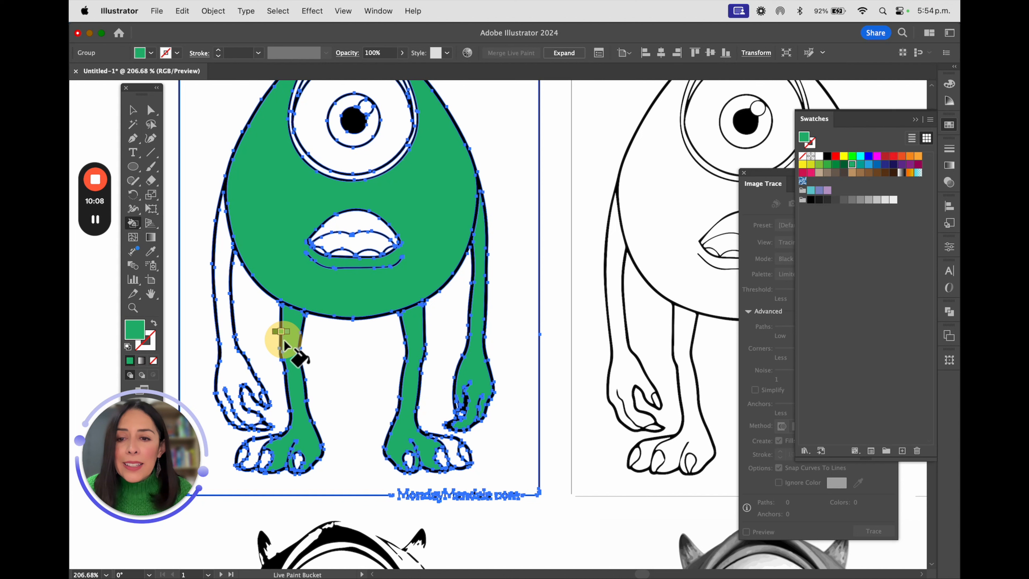
left_click(222, 314)
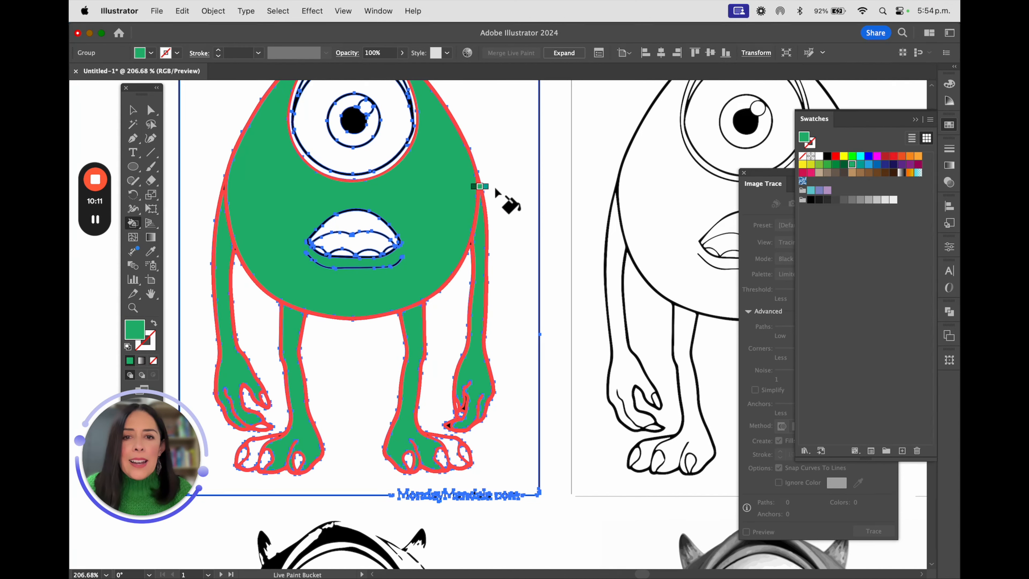
Step: Paint the background around the monster and the gaps between its arms and legs blue, and deselect the artwork
left_click(869, 157)
left_click(518, 158)
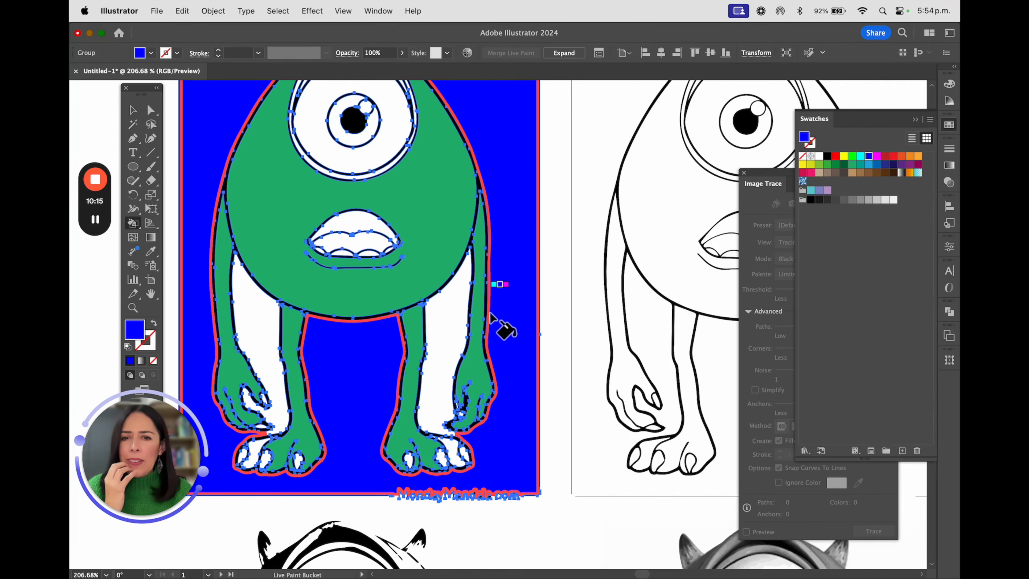
left_click(455, 335)
left_click(245, 325)
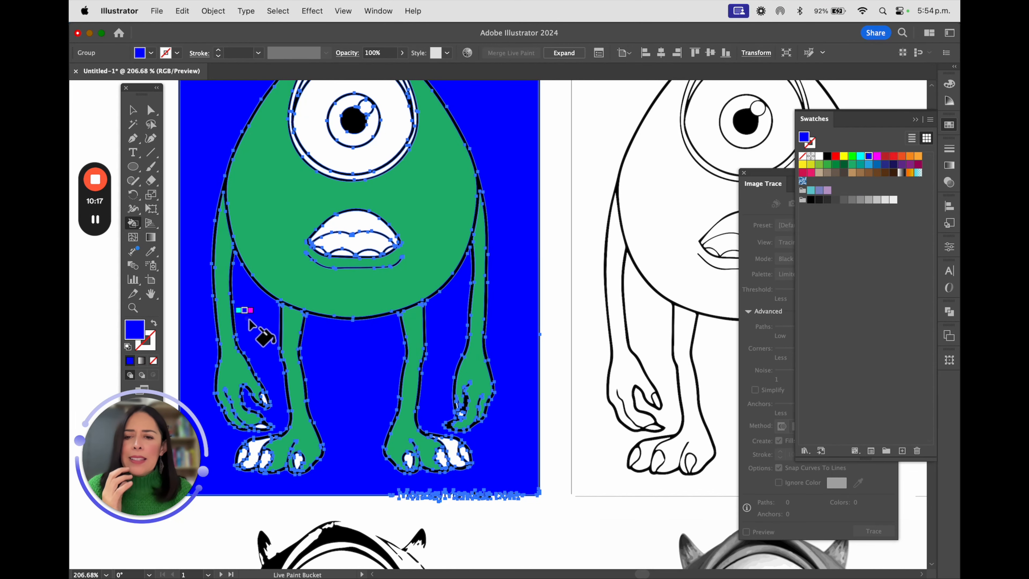
scroll(523, 298, "up", 4)
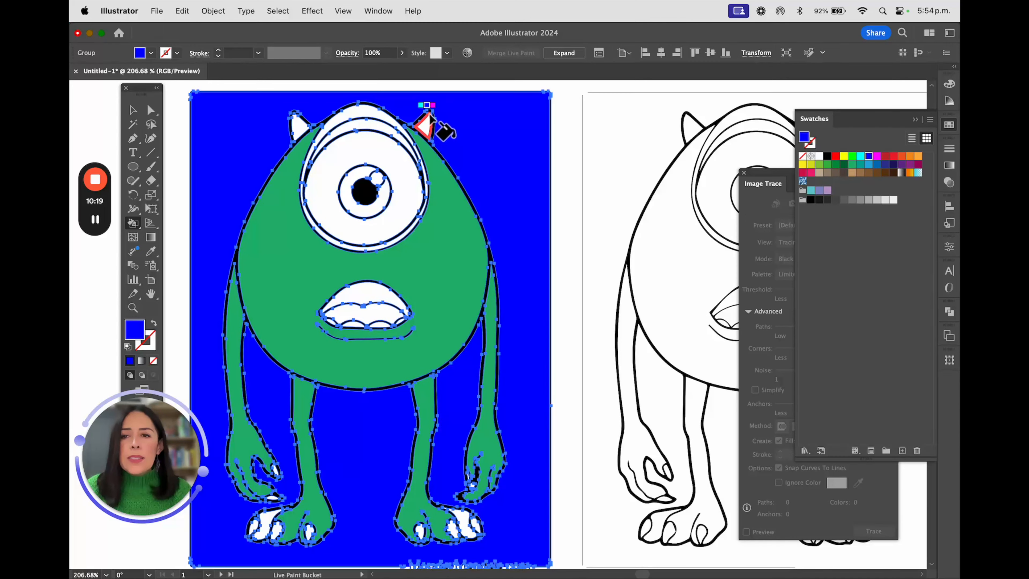
left_click(132, 109)
left_click(561, 241)
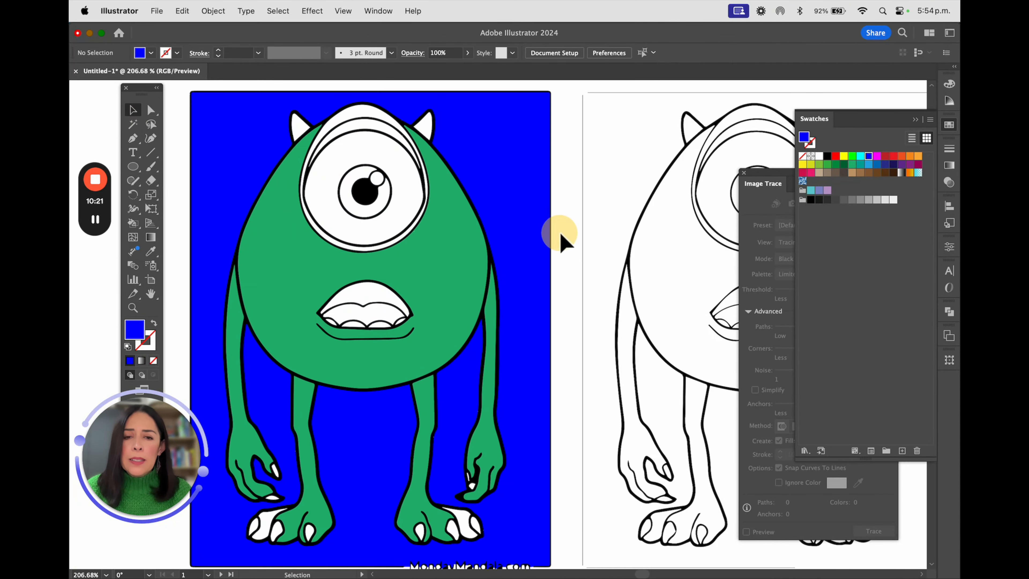
Step: Directly select the Live Paint monster's body and try the white-to-black, orange-to-yellow and light blue gradient swatches on it
scroll(592, 259, "down", 3)
left_click(520, 260)
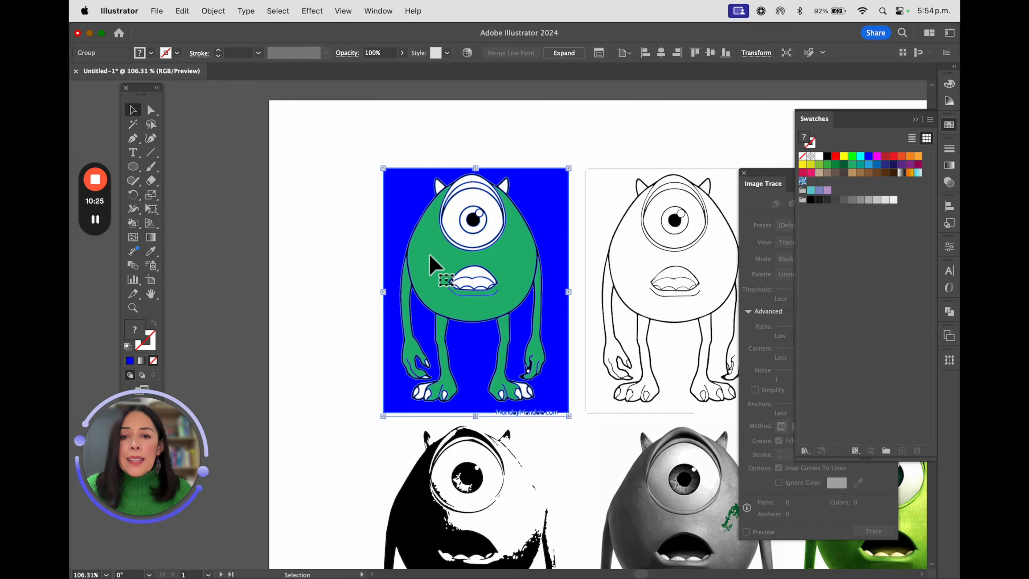
left_click(150, 110)
left_click(237, 240)
left_click(437, 264)
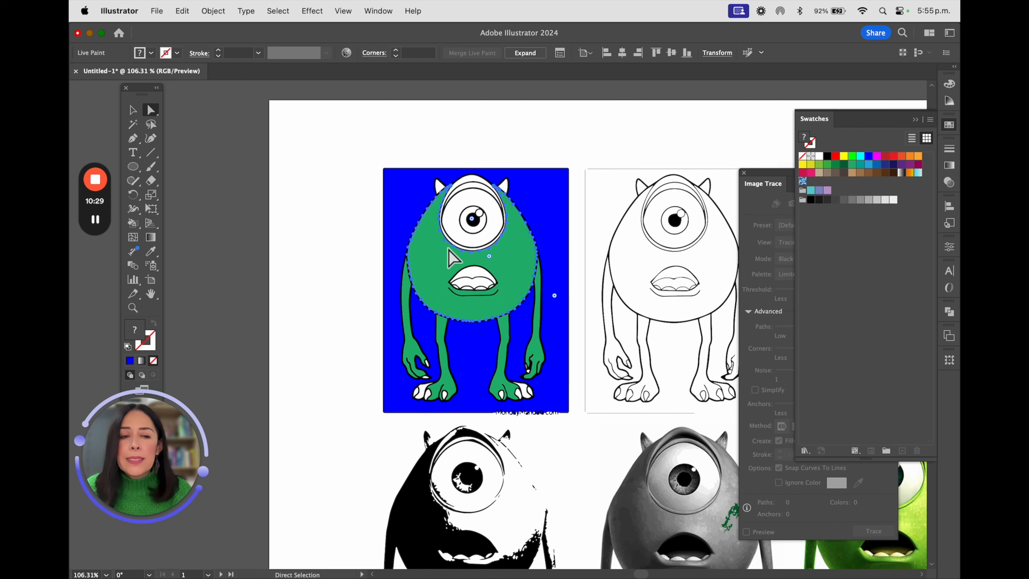
left_click(902, 174)
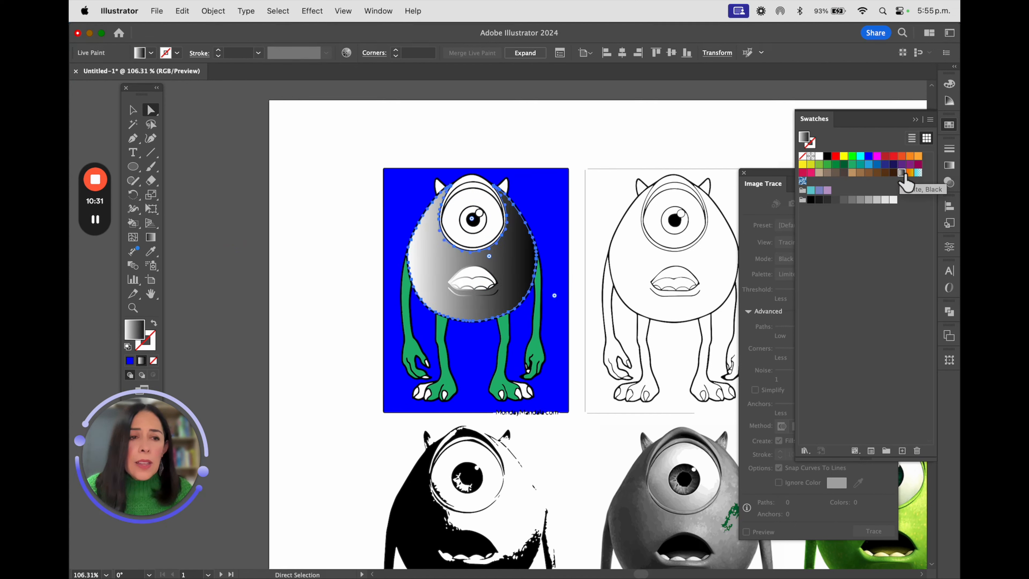
left_click(911, 174)
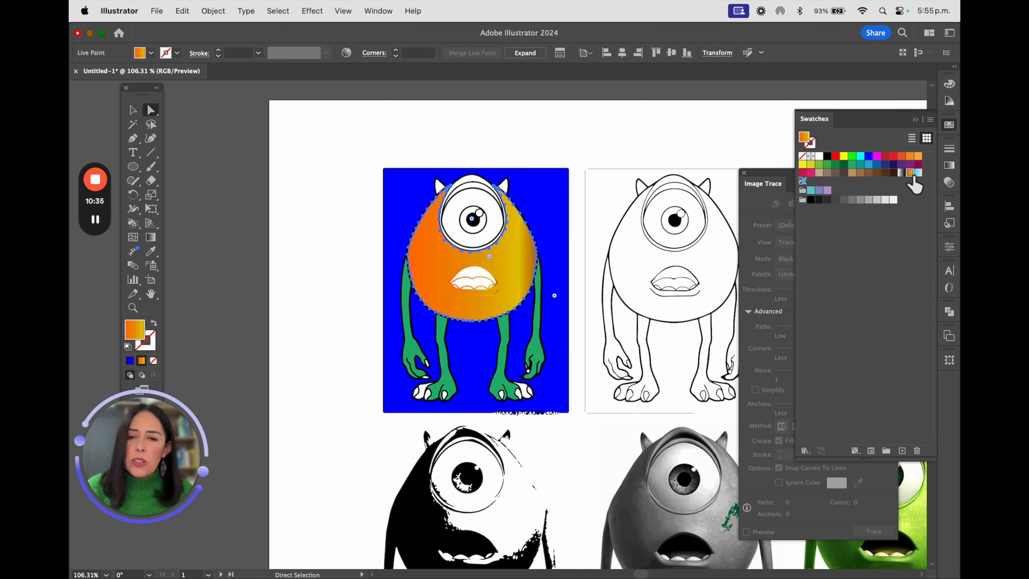
left_click(919, 173)
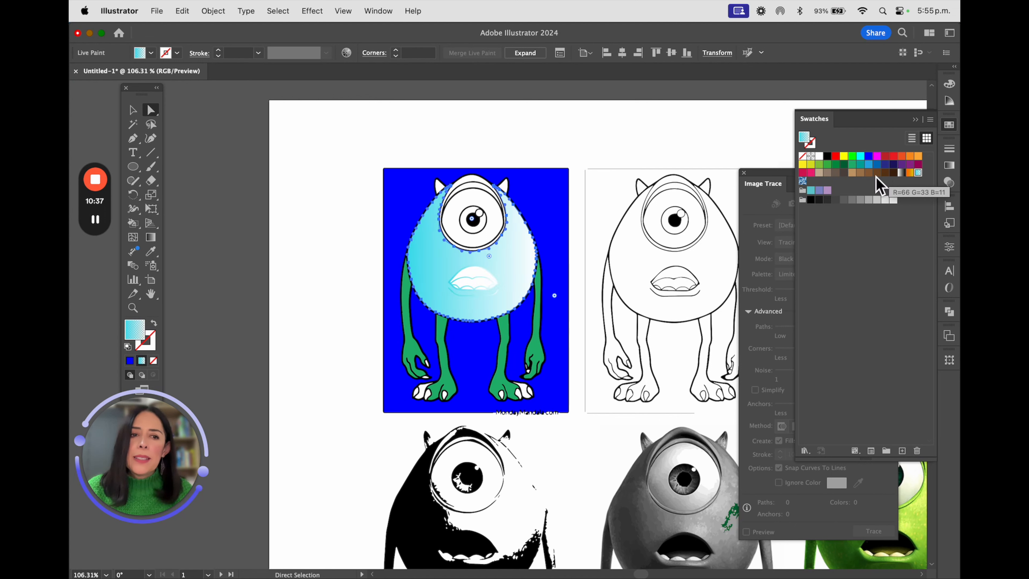
Step: Fill the selected body of the Live Paint monster with the blue swirl pattern swatch
left_click(804, 182)
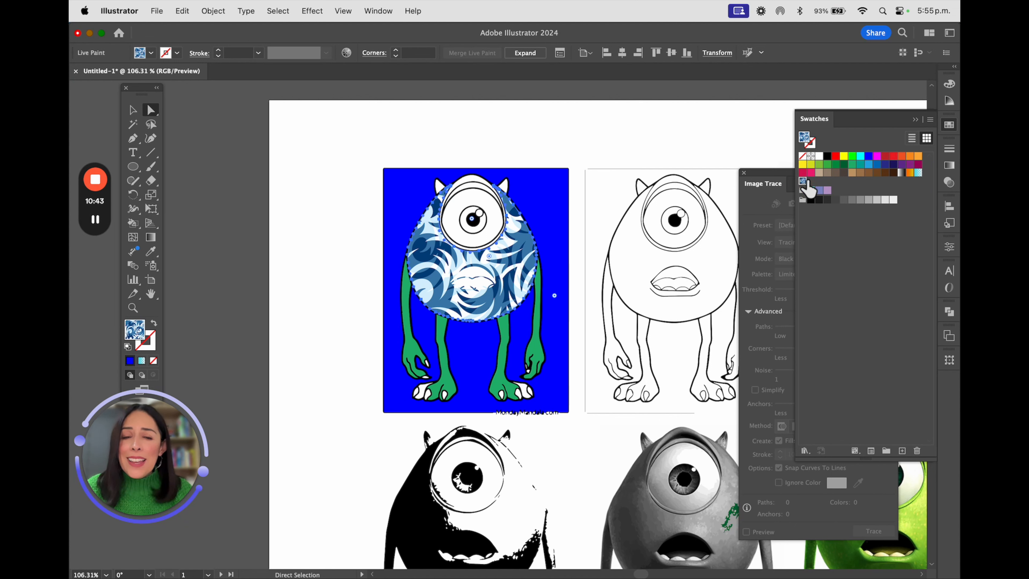
scroll(662, 282, "down", 4)
scroll(661, 283, "right", 4)
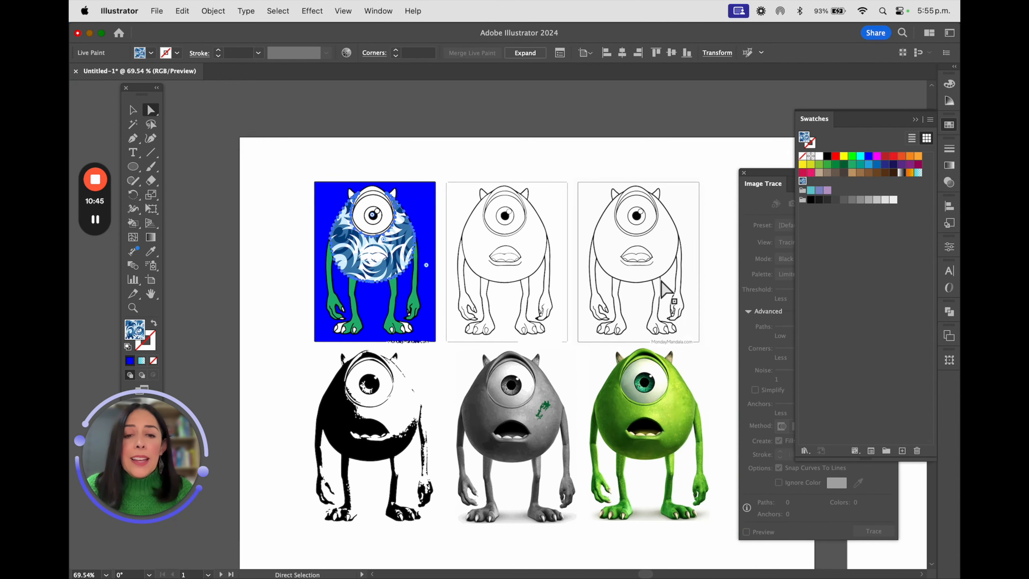
scroll(666, 289, "right", 3)
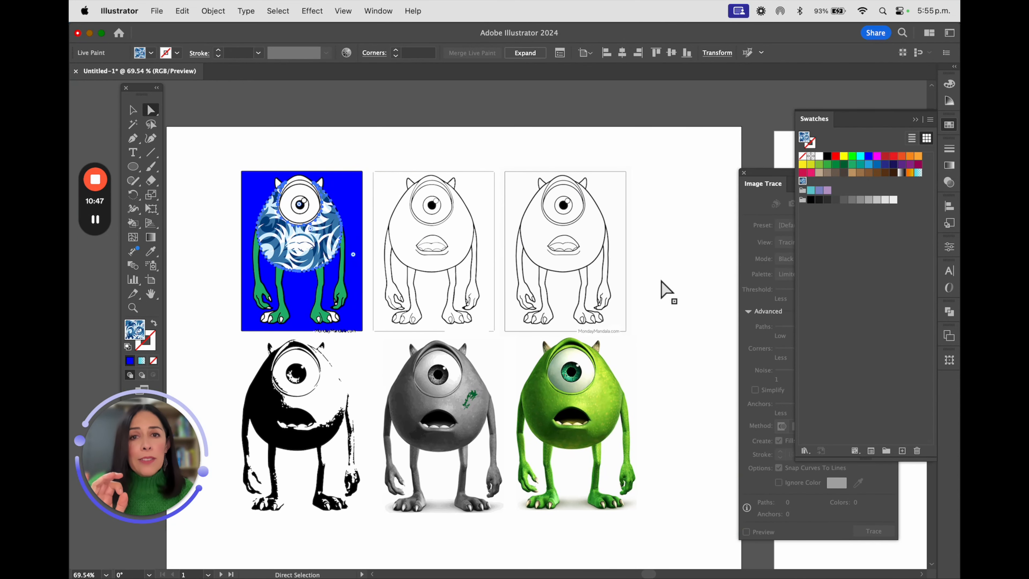